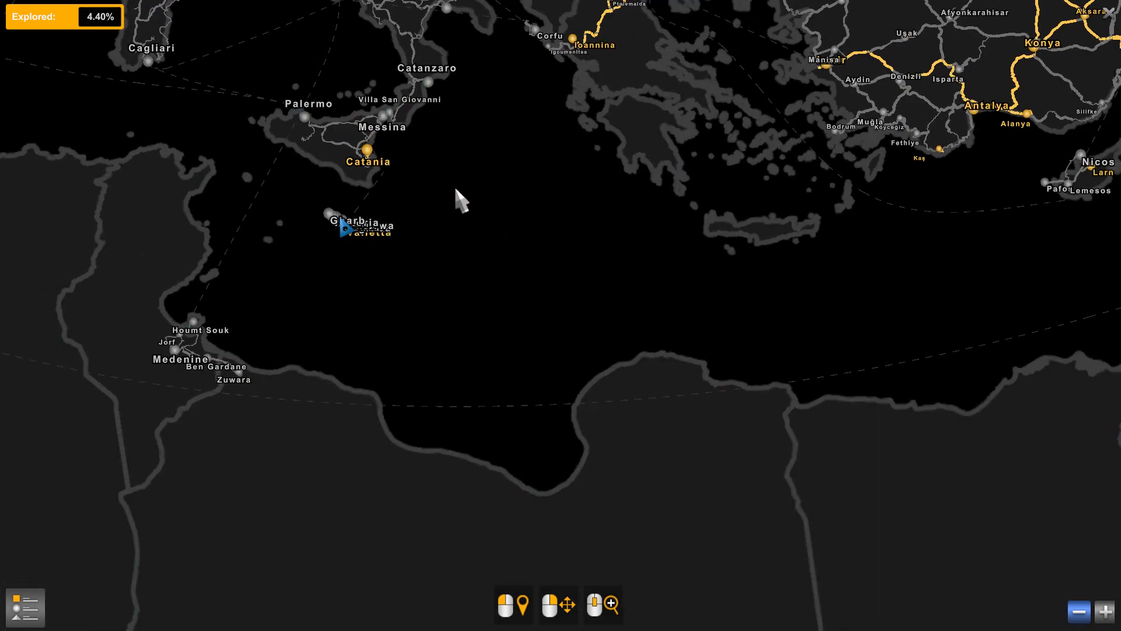
Pan the map east from Italy and Turkey past the Caspian to Dushanbe and Osh
drag(454, 188, 429, 361)
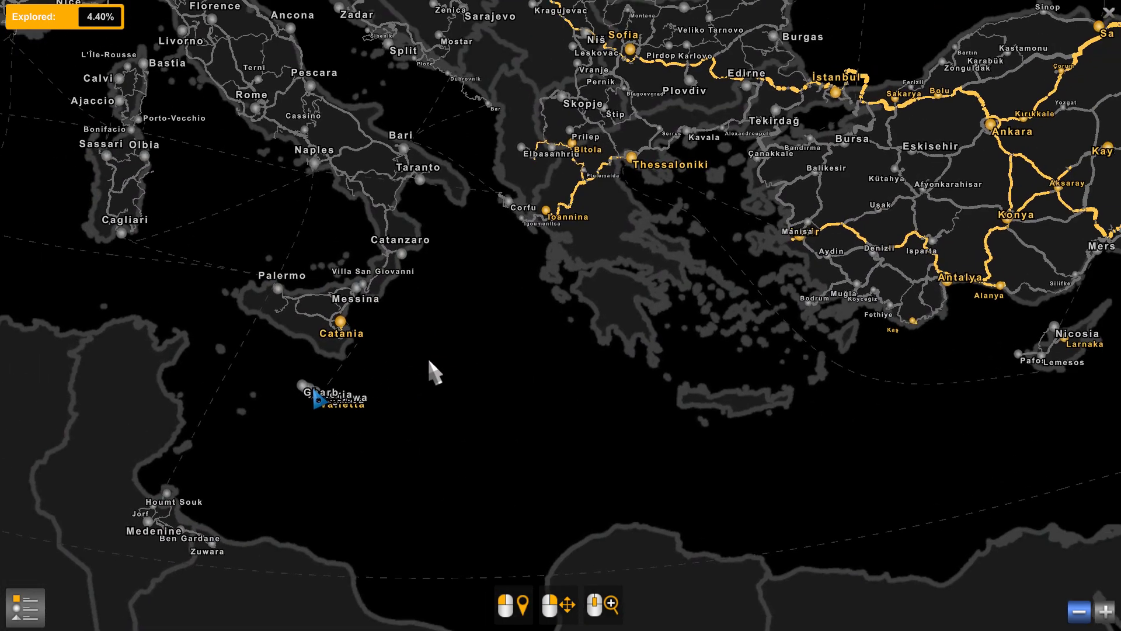
drag(513, 243, 401, 310)
drag(458, 237, 339, 231)
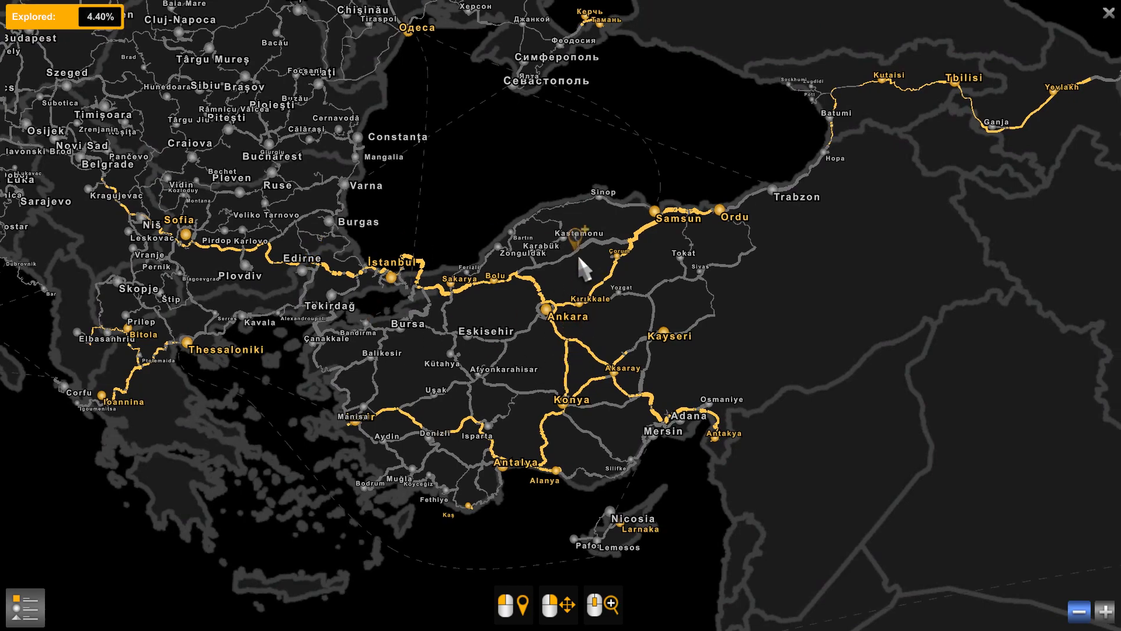
mouse_move(580, 263)
mouse_down()
mouse_move(362, 309)
mouse_move(164, 369)
mouse_up()
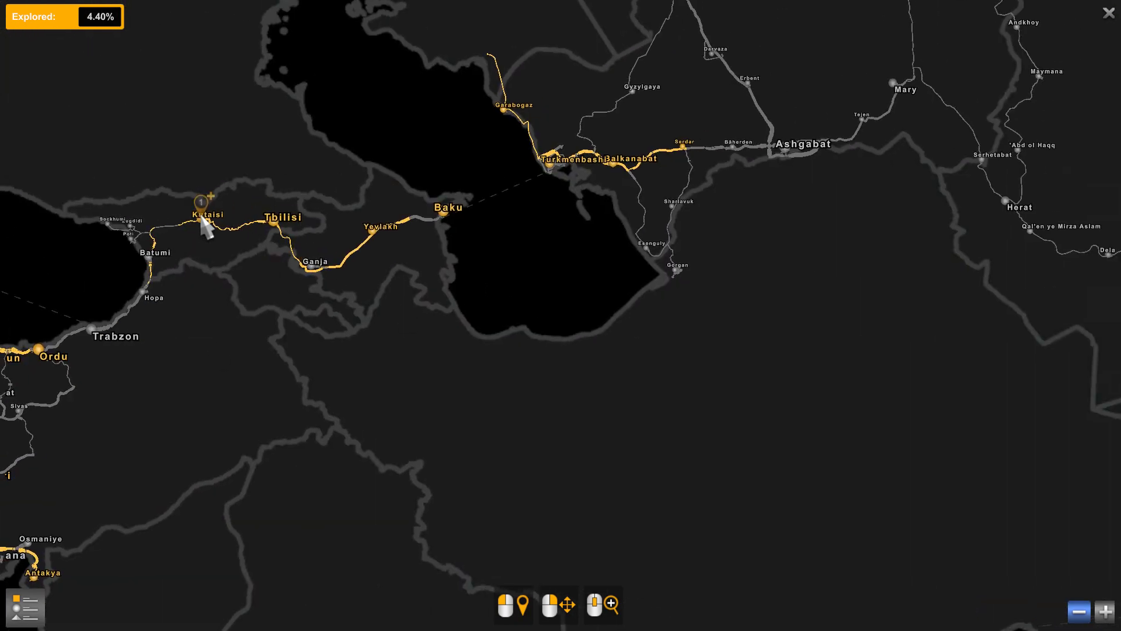
drag(224, 278, 165, 328)
drag(603, 201, 260, 308)
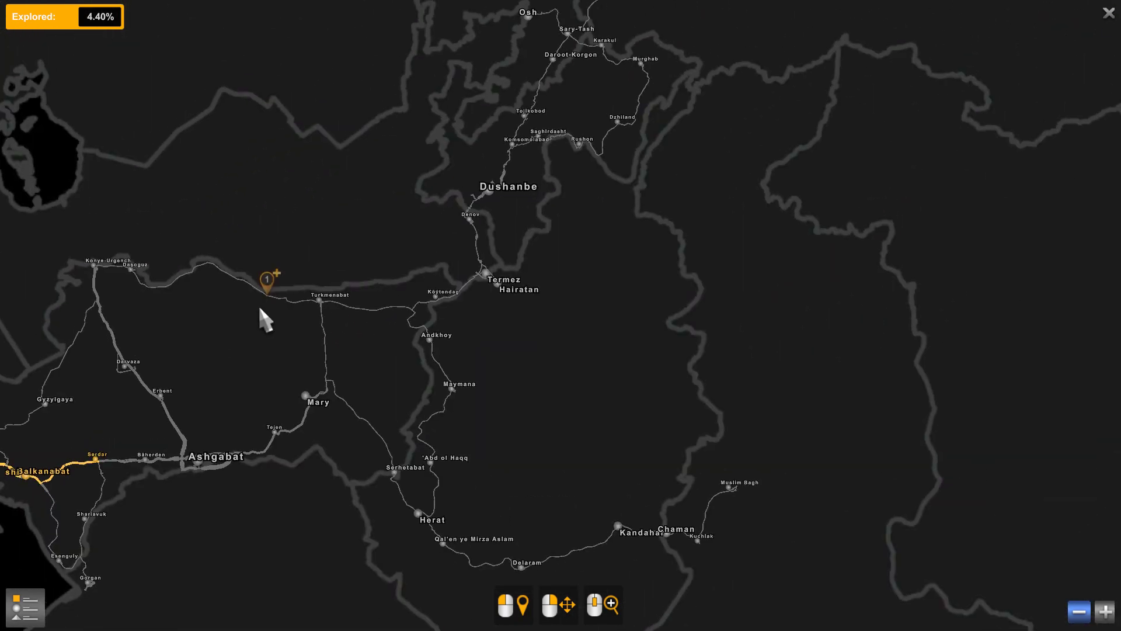
mouse_move(594, 208)
mouse_down()
mouse_move(542, 297)
mouse_move(446, 363)
mouse_move(456, 351)
mouse_up()
Zoom out and pan back west over Ukraine to central Europe around Mannheim
scroll(456, 351, down, 3)
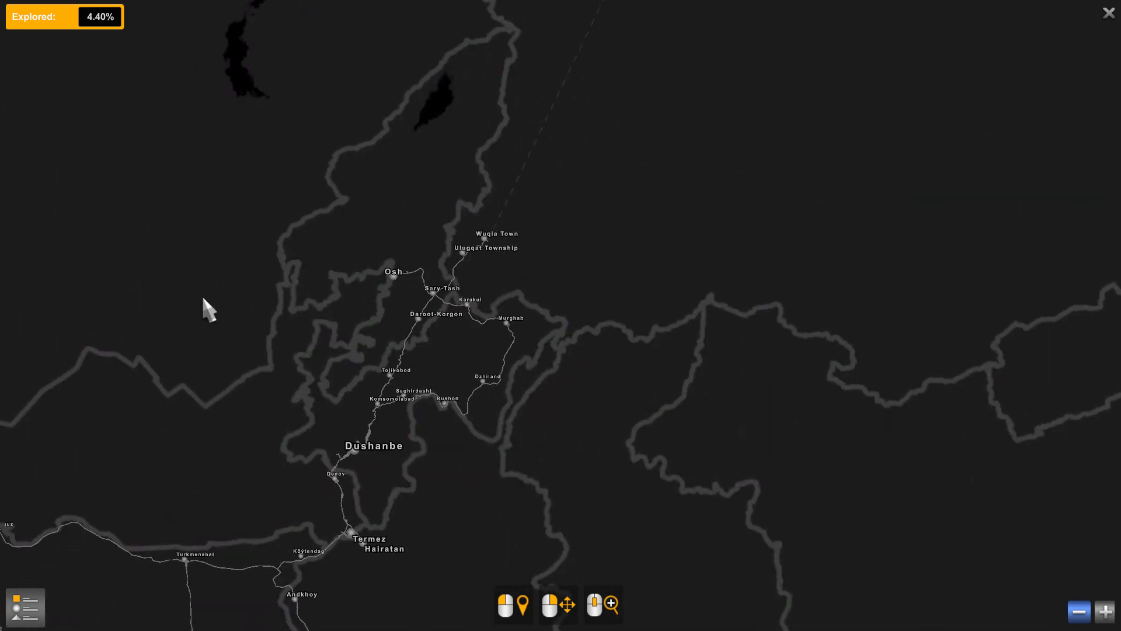
key(Left)
key(Left)
key(Left)
scroll(233, 323, up, 2)
key(Left)
key(Left)
key(Left)
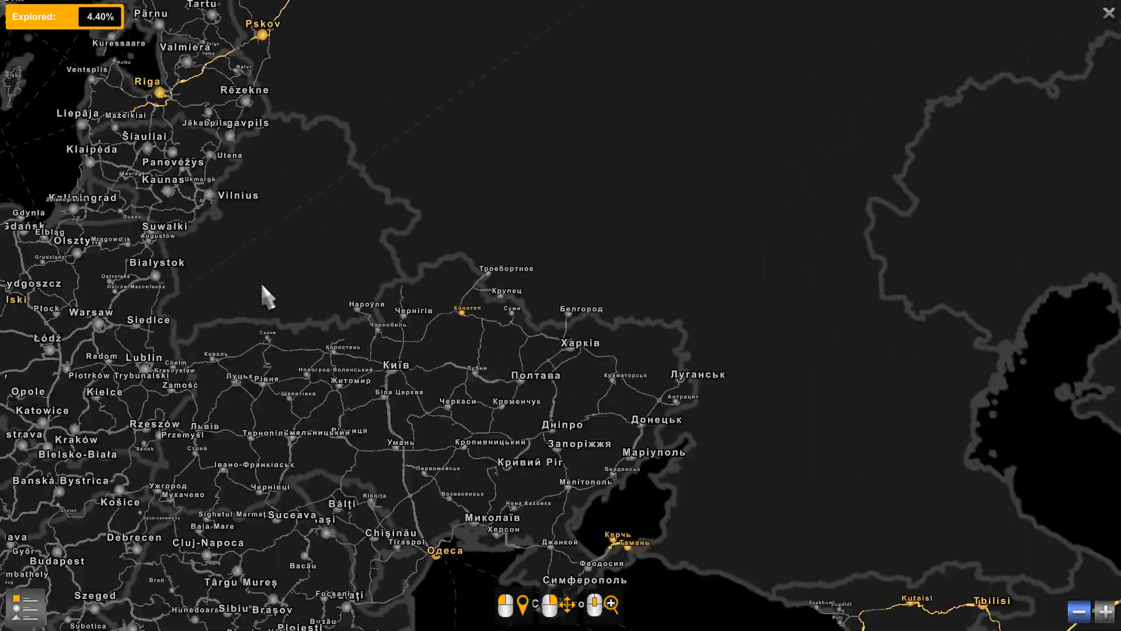
key(Down)
key(Down)
mouse_move(401, 224)
mouse_down()
mouse_move(437, 194)
mouse_move(432, 219)
mouse_move(451, 265)
mouse_up()
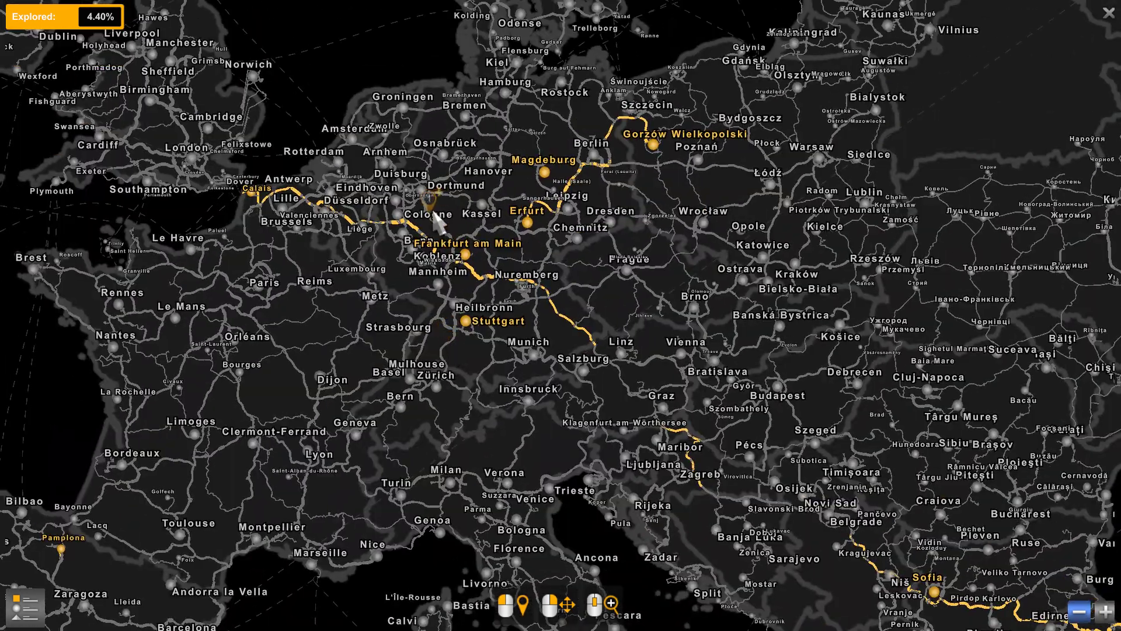
Pan southeast over the Balkans and Turkey to Egypt and the Red Sea, then back north to Cyprus
key(Right)
key(Right)
key(Right)
key(Down)
key(Down)
key(Down)
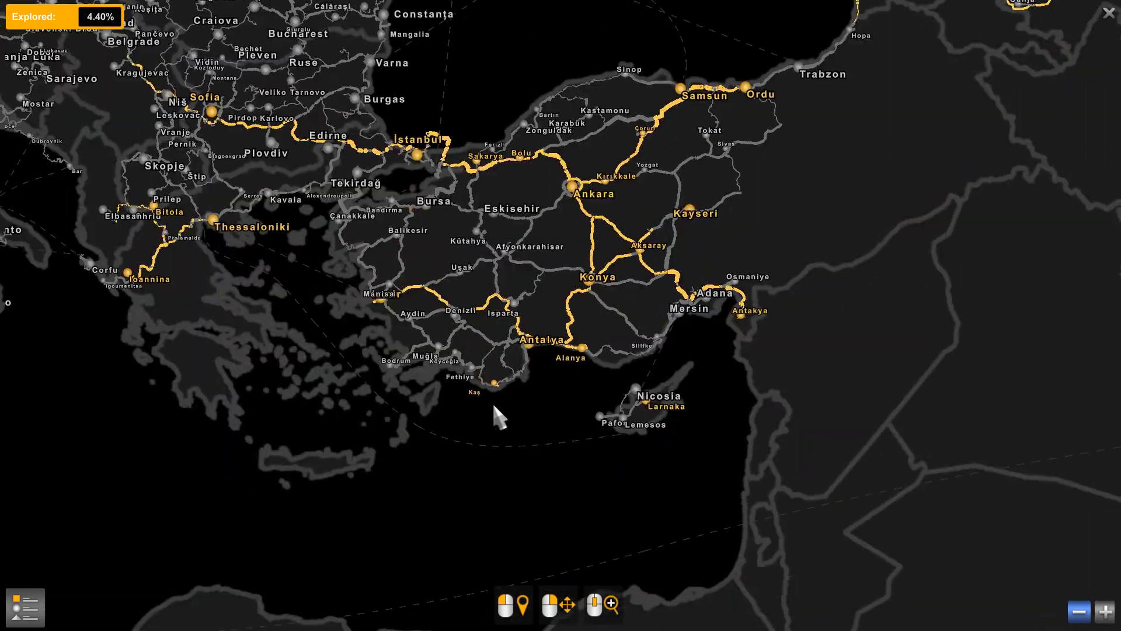
key(Down)
key(Down)
key(Down)
key(Right)
key(Right)
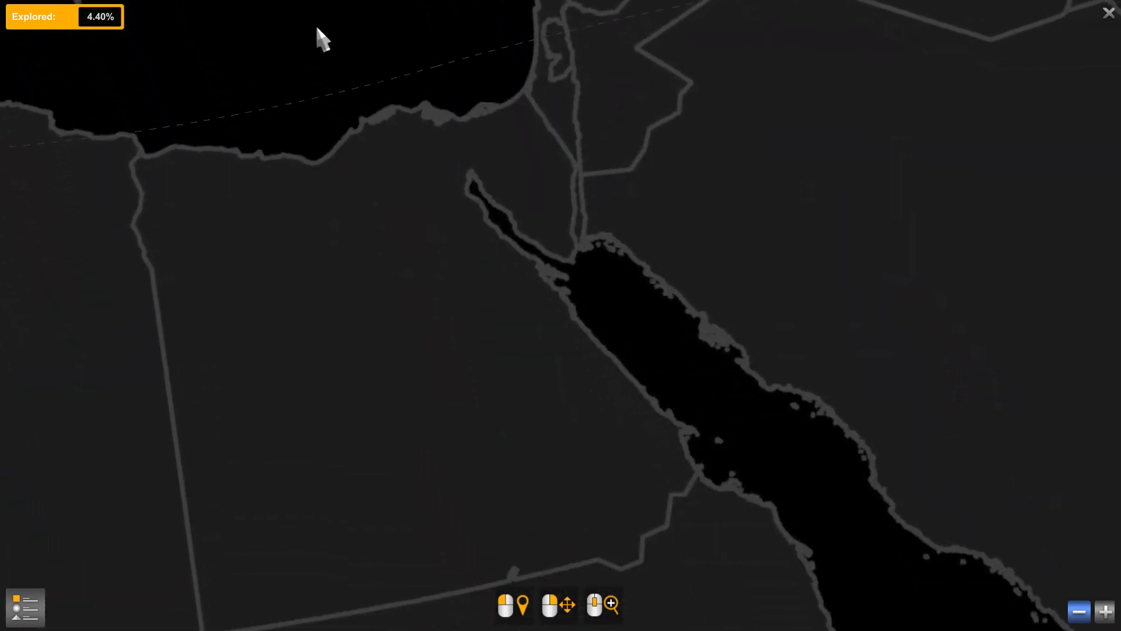
mouse_move(316, 28)
mouse_down()
mouse_move(304, 3)
mouse_move(304, 216)
mouse_move(347, 340)
mouse_move(344, 201)
mouse_move(286, 12)
mouse_move(350, 208)
mouse_move(443, 280)
mouse_move(497, 390)
mouse_up()
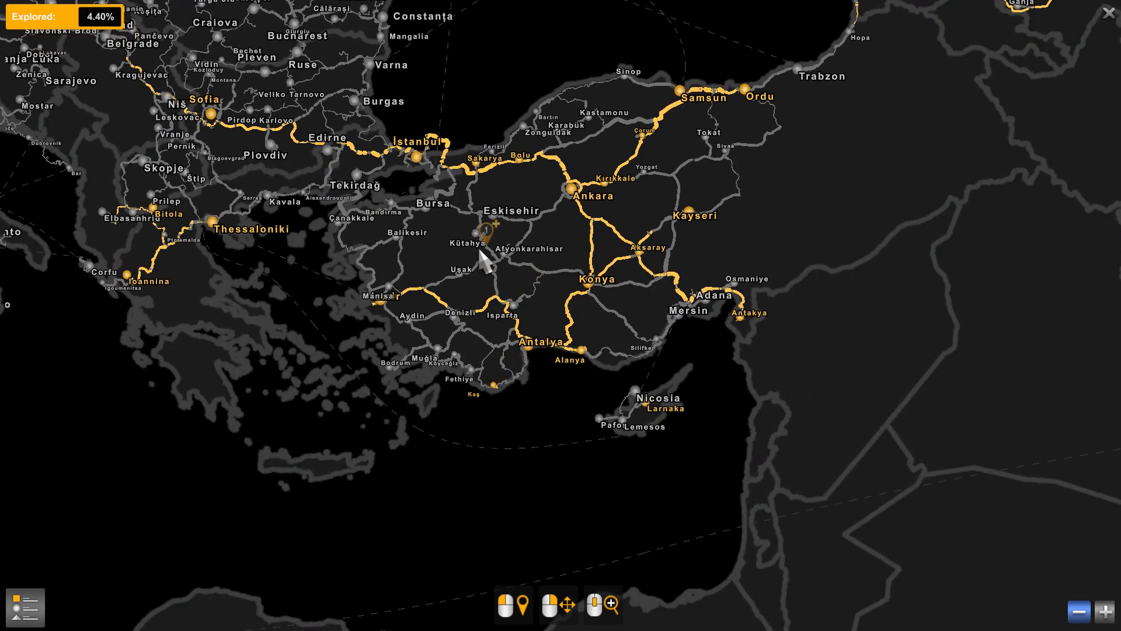
Pan the map over France, the Alps, Spain and Portugal, settling on France
key(Up)
key(Left)
key(Left)
key(Left)
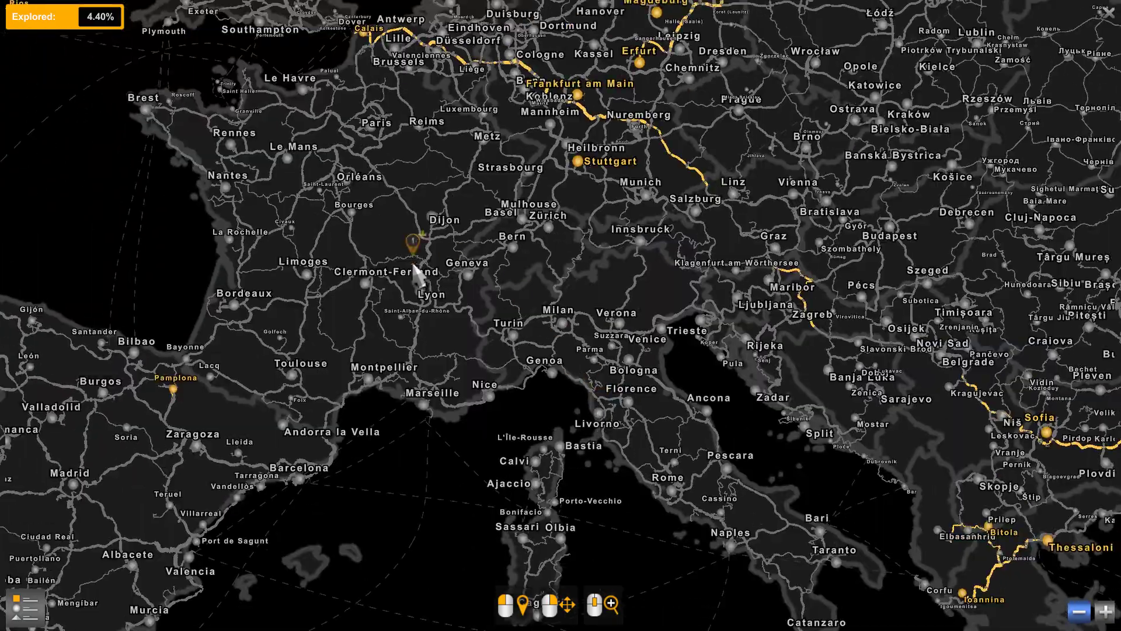
key(Left)
key(Left)
key(Up)
key(Left)
key(Up)
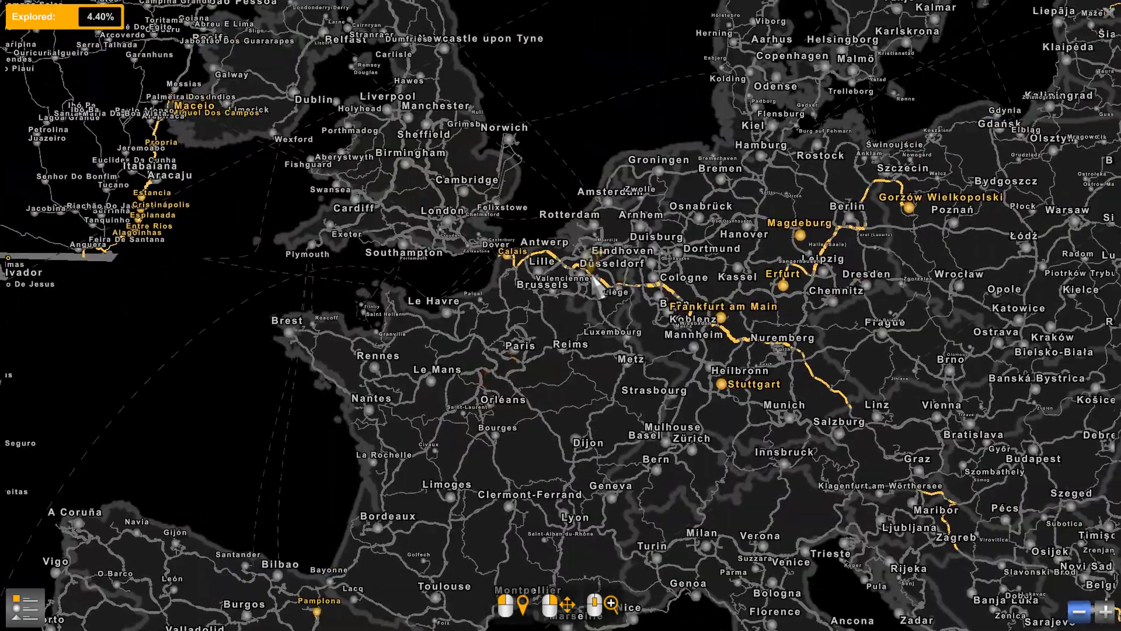
key(Down)
key(Down)
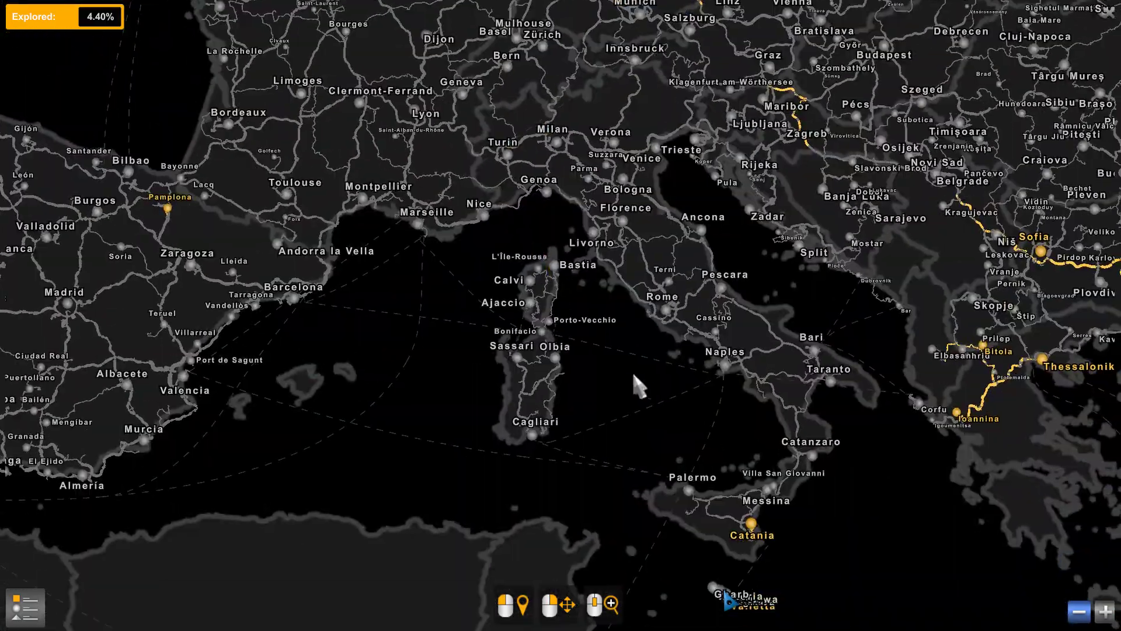
Pan from the central Mediterranean across the Balkans and central Europe to Riga and Saint Petersburg
key(Right)
key(Up)
key(Right)
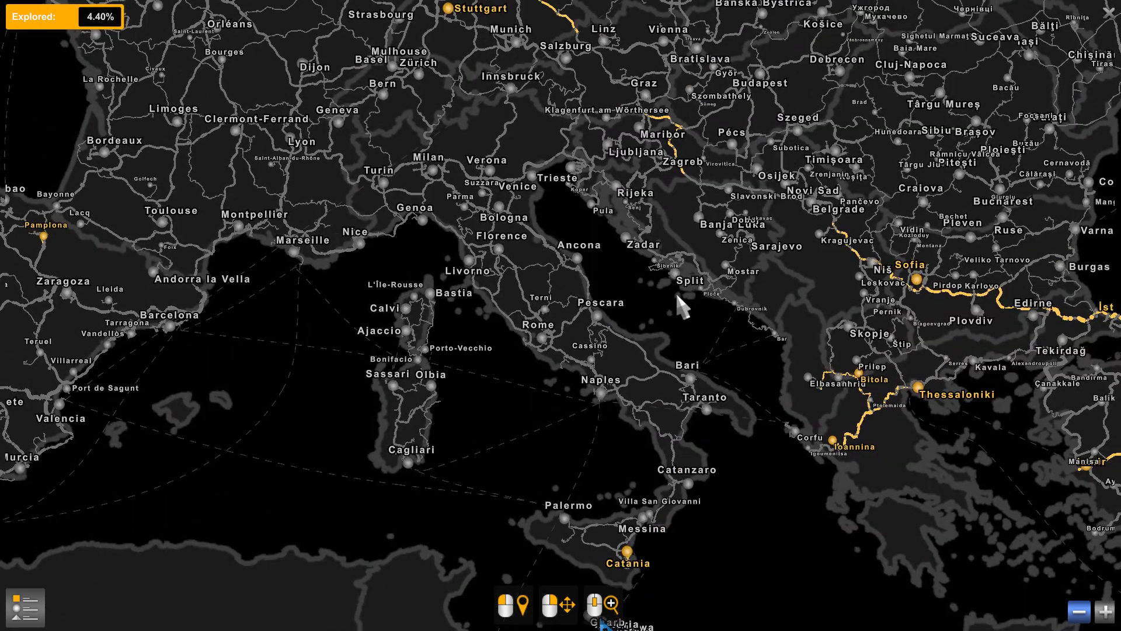
key(Up)
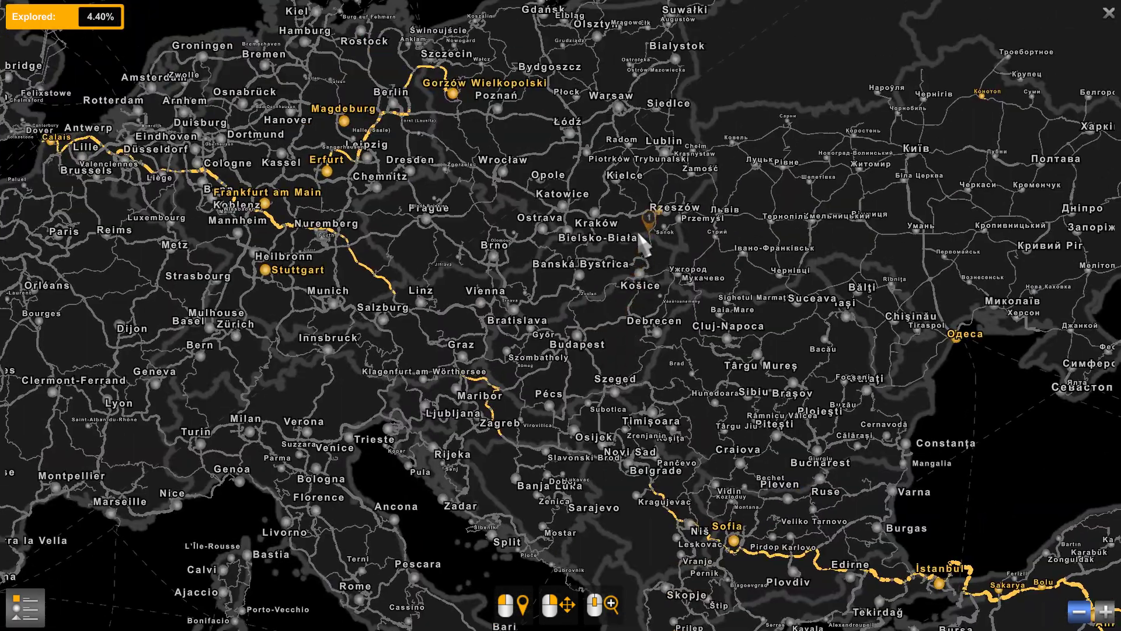
key(Up)
key(Right)
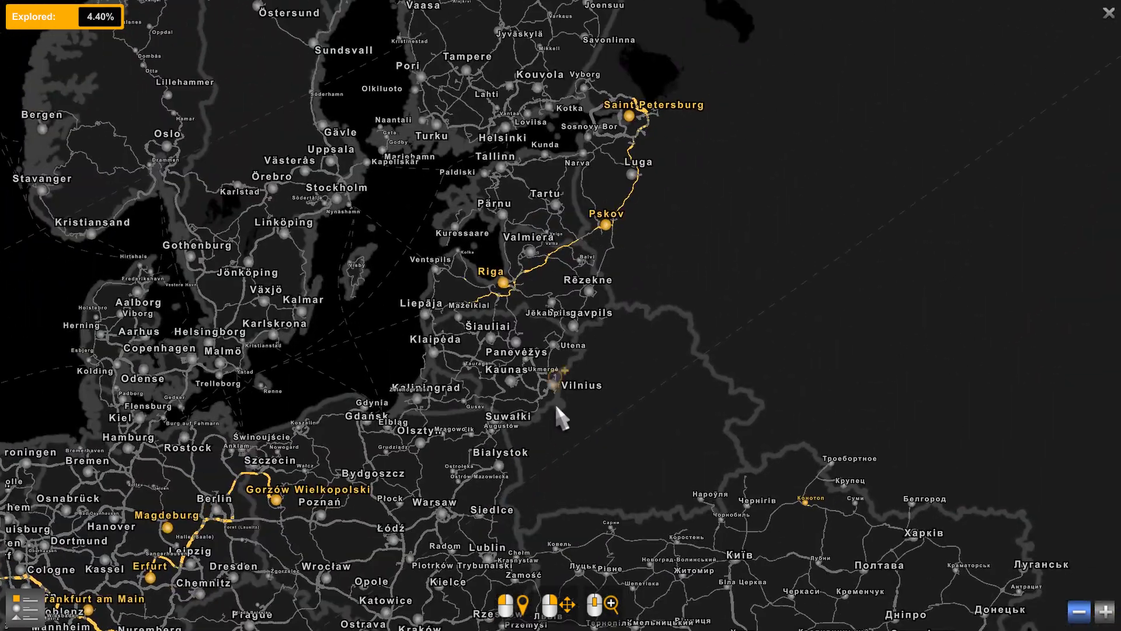
Pan north over Scandinavia, west to Iceland and Scotland, then southwest to northeastern Brazil
key(Up)
drag(433, 246, 649, 346)
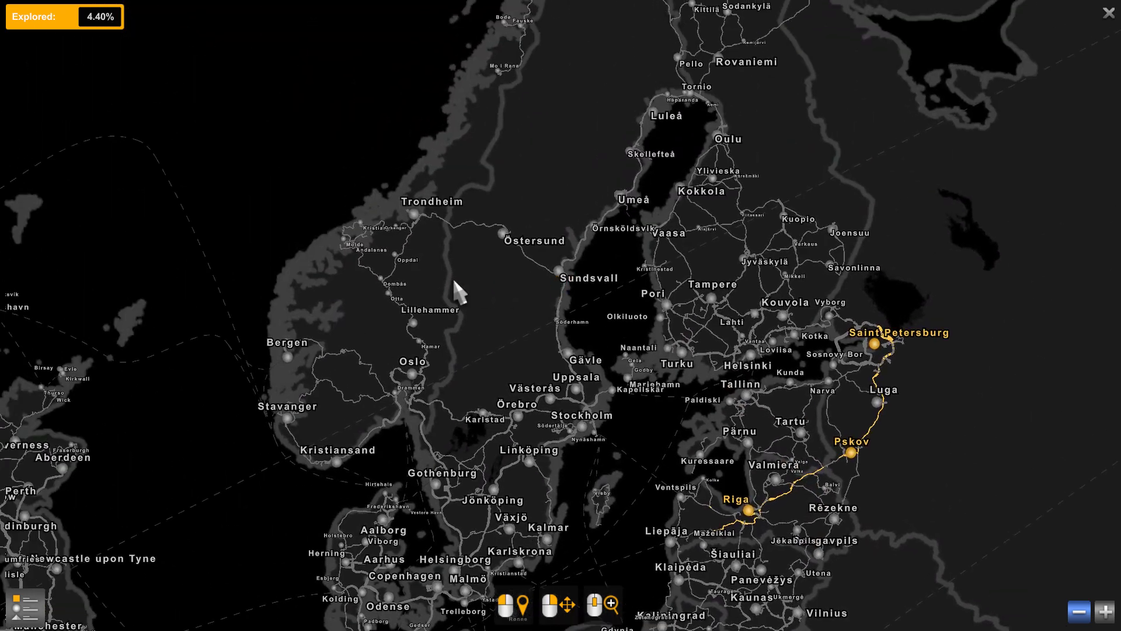
key(Left)
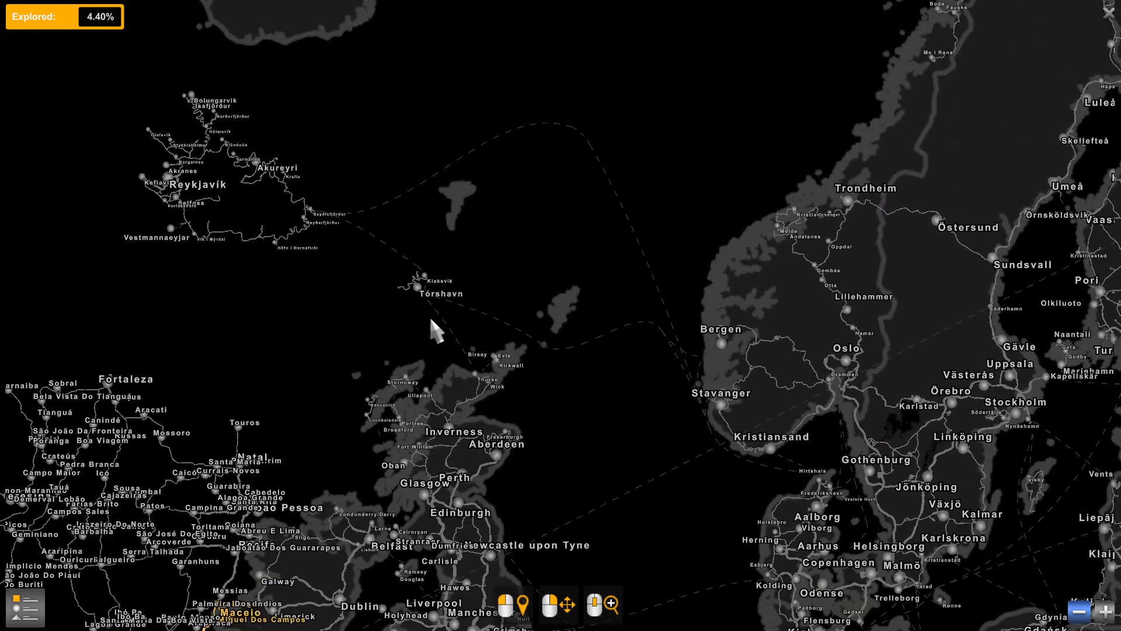
key(Left)
key(Down)
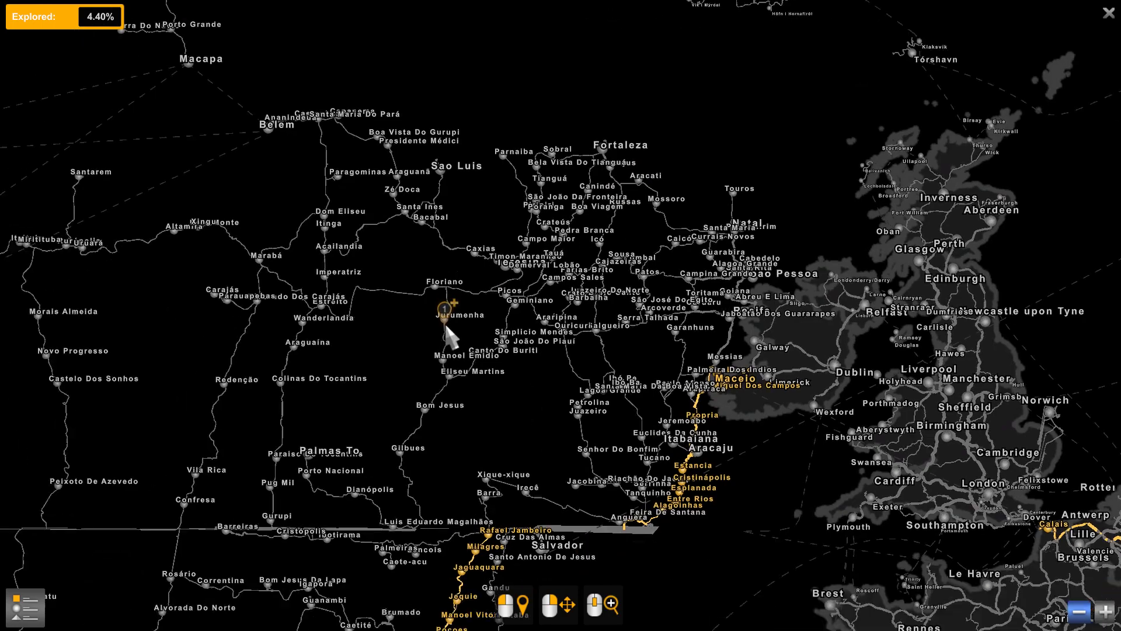
Pan the map west across Rondônia and Mato Grosso to Peru and Bolivia, then over western Brazil
key(Left)
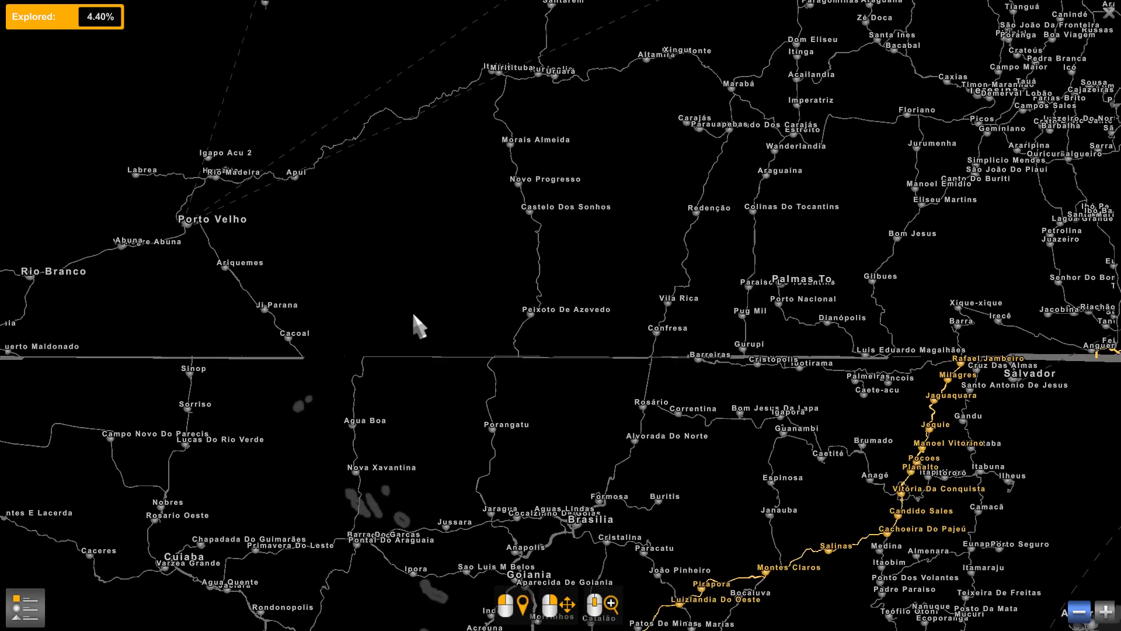
key(Left)
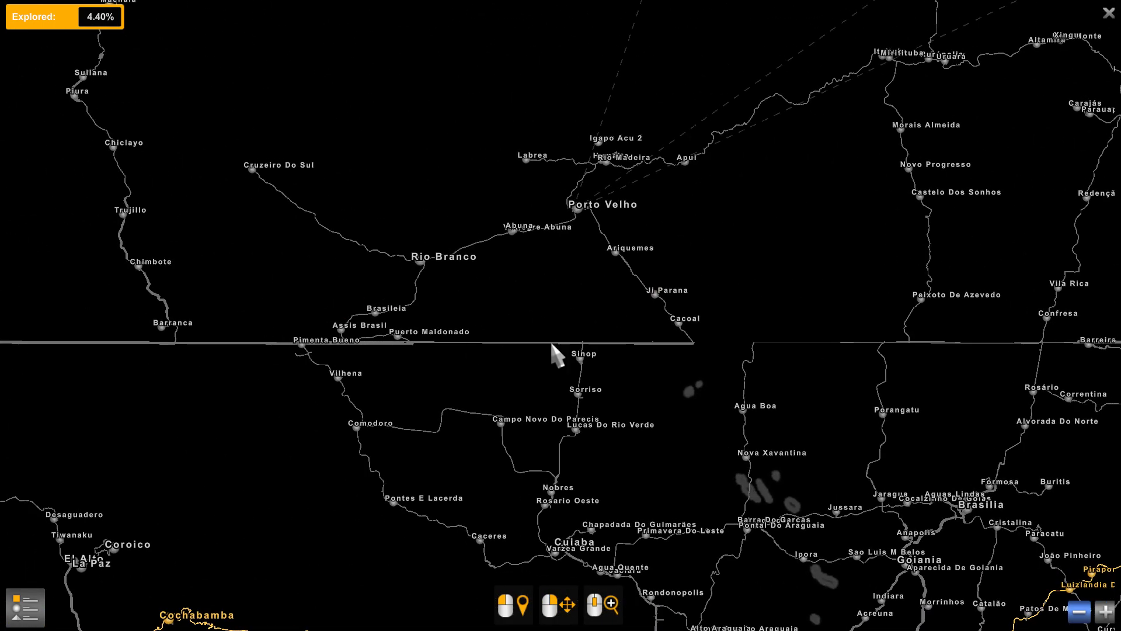
key(Left)
drag(363, 351, 528, 348)
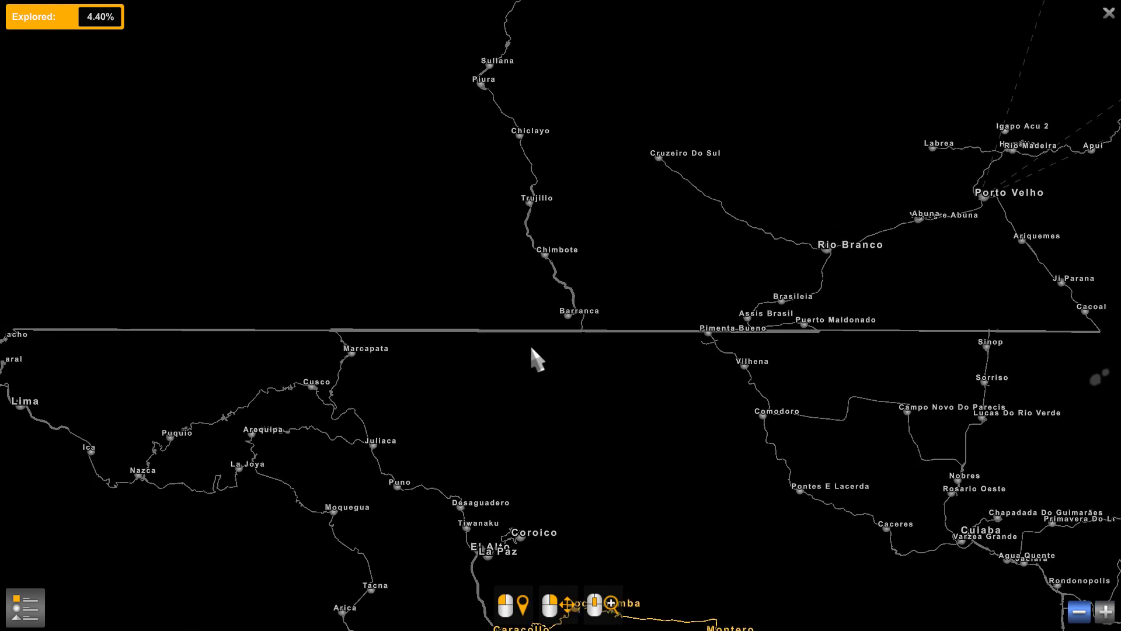
mouse_move(481, 202)
mouse_down()
mouse_move(358, 102)
mouse_move(202, 194)
mouse_up()
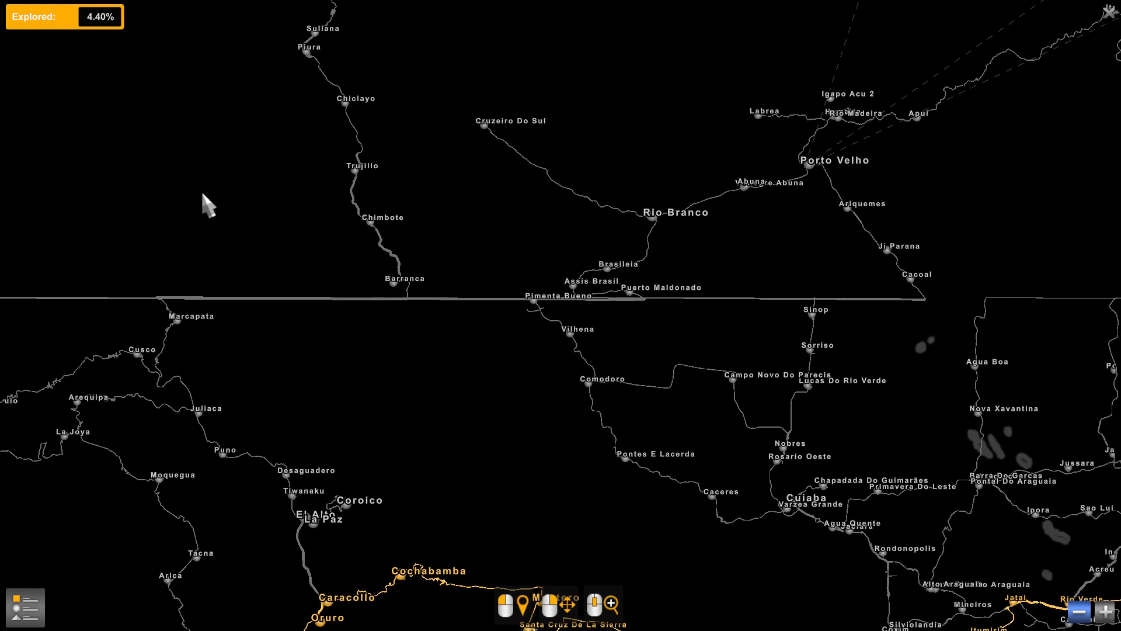
Pan northeast to Manaus and Belém, west to Caracas, then east to the Guiana coast and Iceland
drag(554, 285, 463, 316)
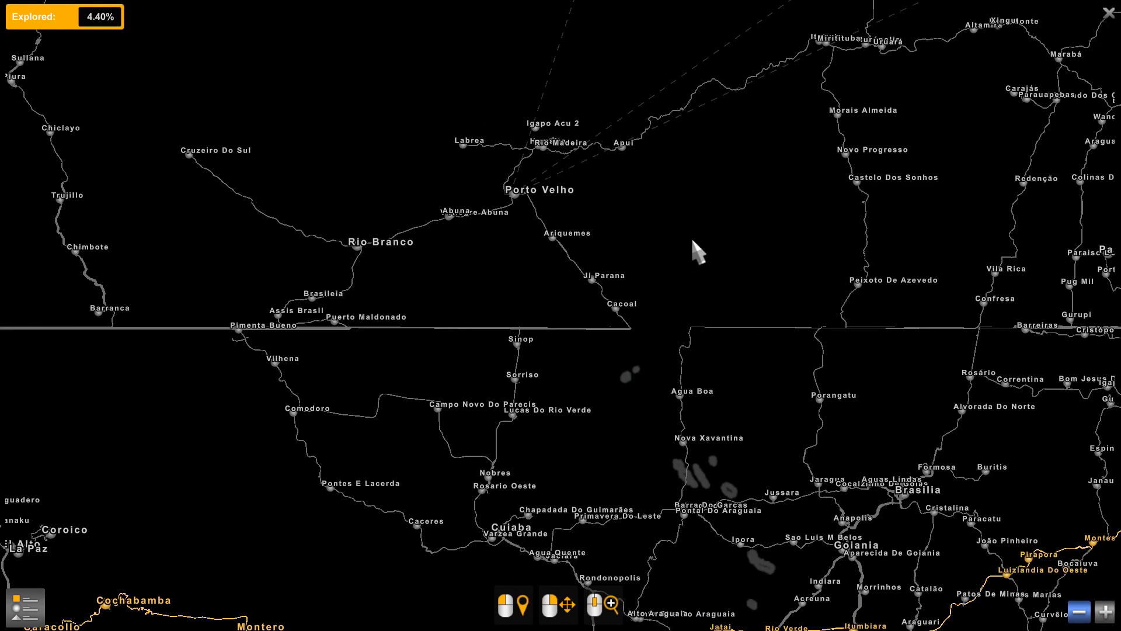
mouse_move(695, 248)
mouse_down()
mouse_move(603, 356)
mouse_move(549, 371)
mouse_up()
key(Up)
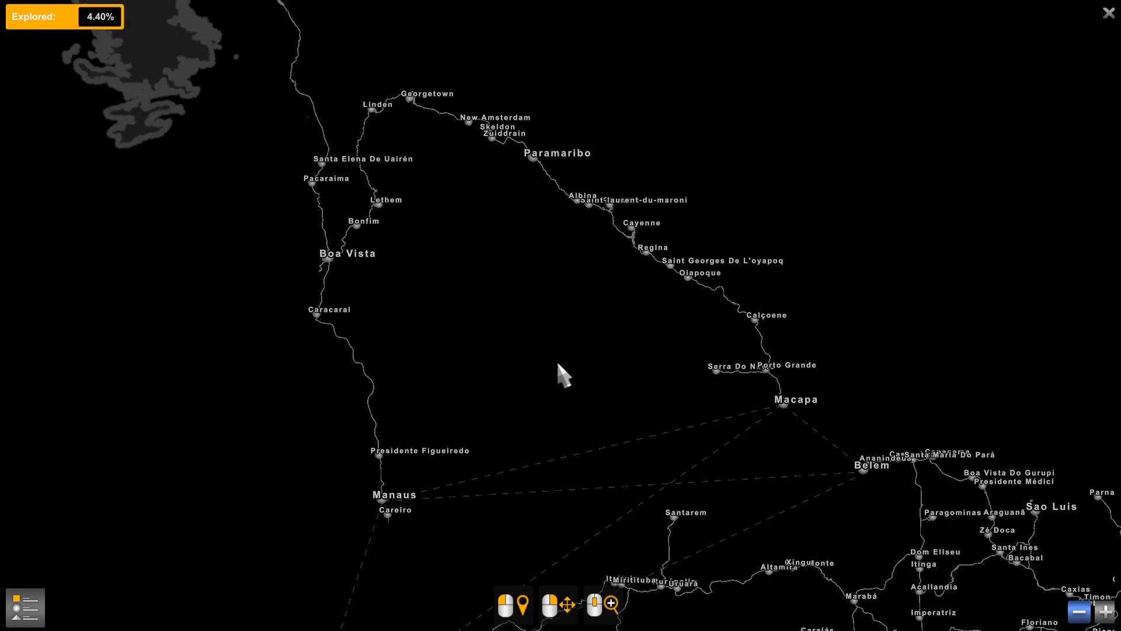
key(Left)
drag(529, 221, 680, 346)
key(Up)
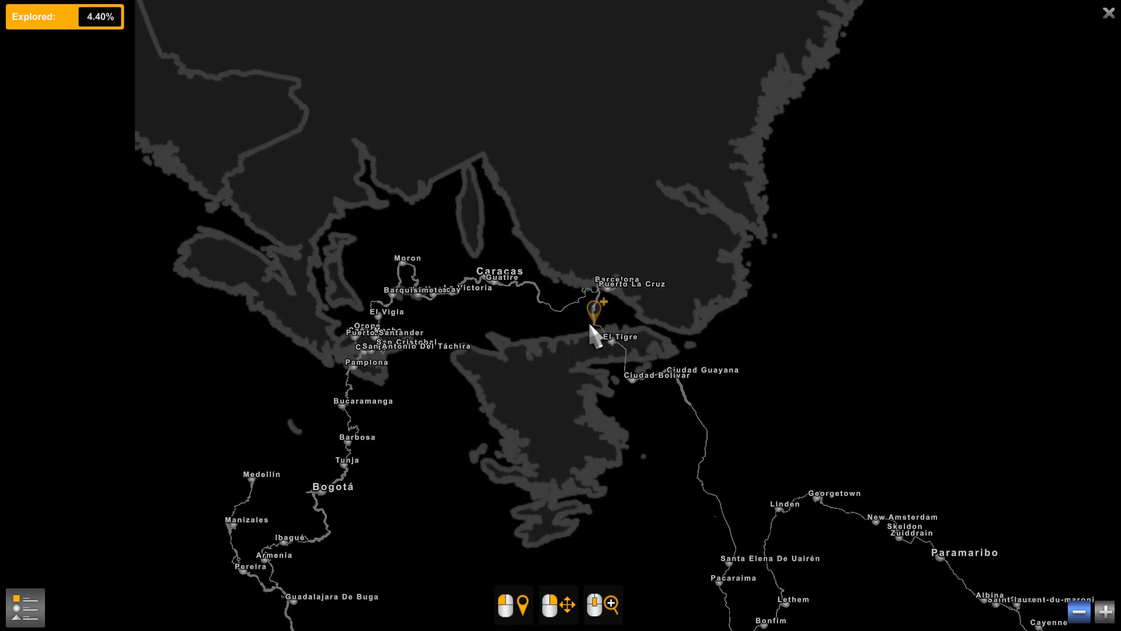
key(Right)
key(Down)
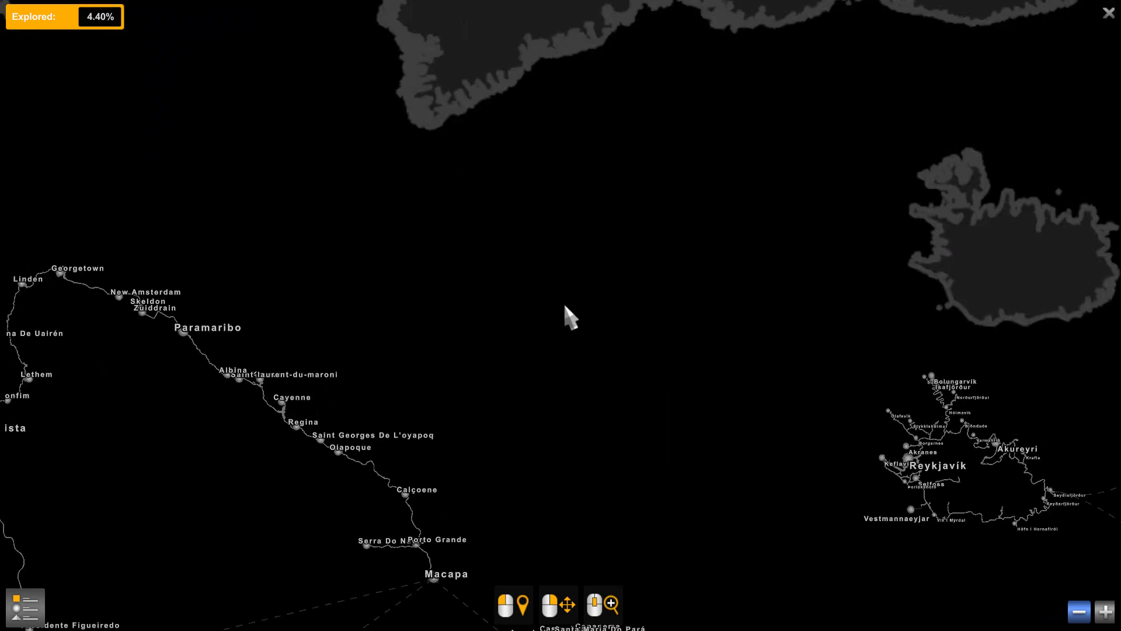
Pan the map from Scandinavia and the Baltic southeast to the Caucasus and the Caspian
key(Right)
key(Down)
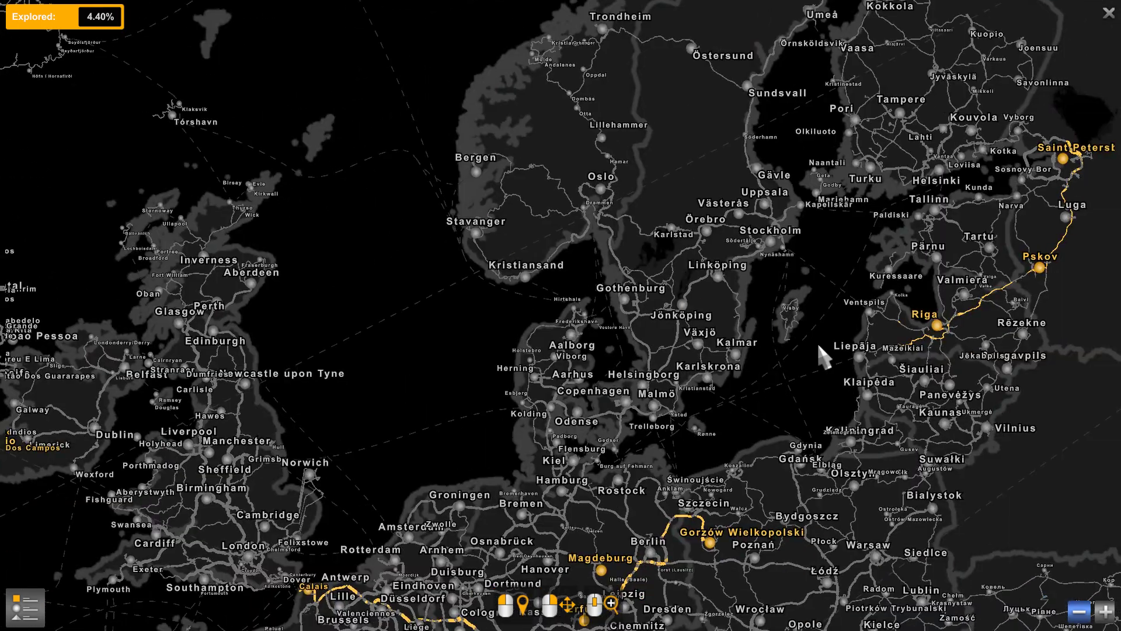
drag(823, 356, 455, 245)
key(Right)
key(Down)
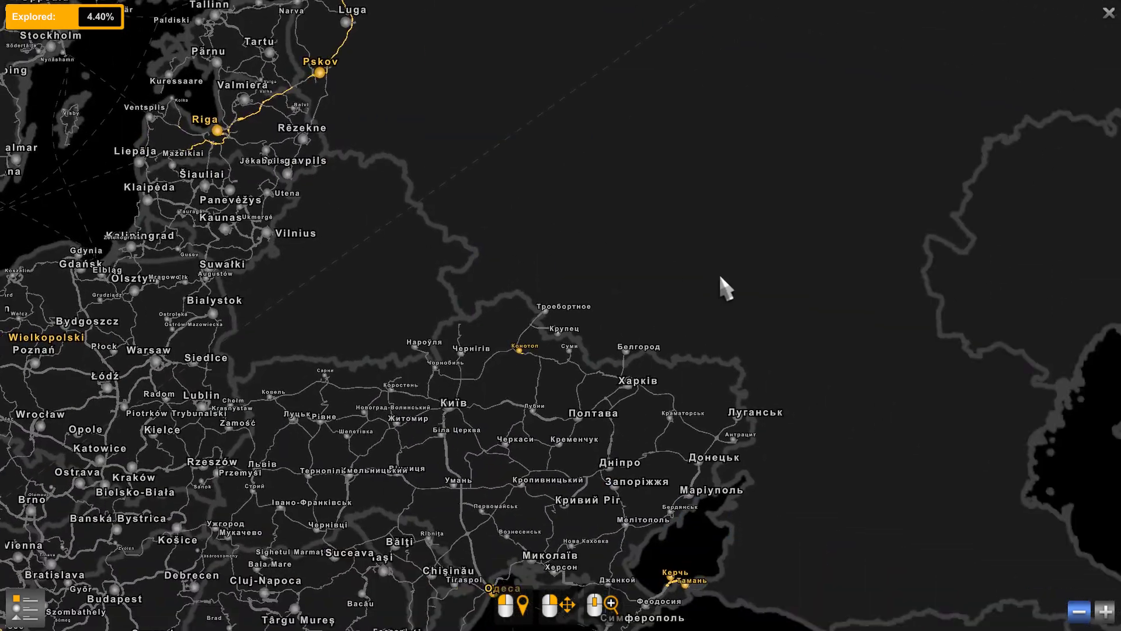
Pan east past Ashgabat and Kandahar, then swing back to Osh, Dushanbe and Termez
key(Right)
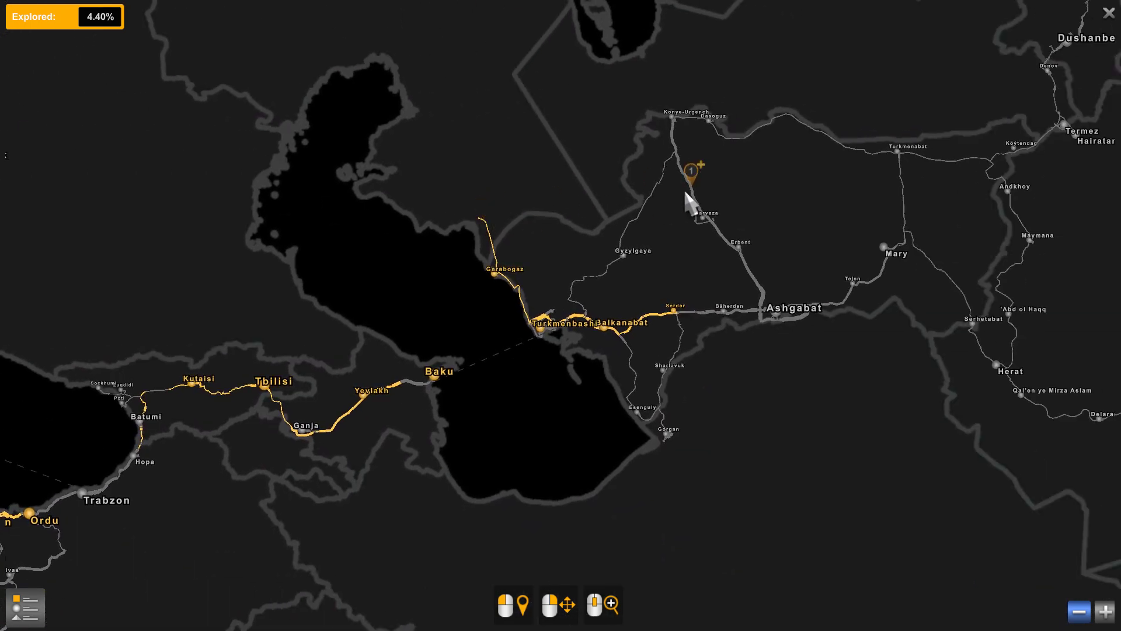
drag(781, 244, 512, 181)
key(Right)
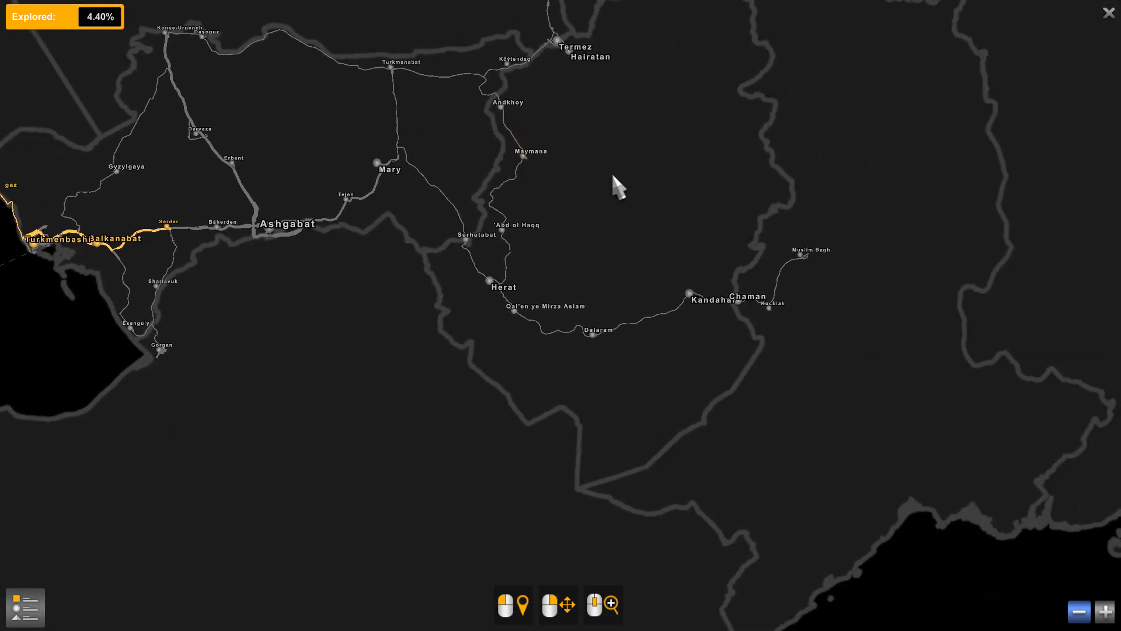
mouse_move(765, 194)
mouse_down()
mouse_move(542, 215)
mouse_move(595, 218)
mouse_move(355, 208)
mouse_up()
key(Right)
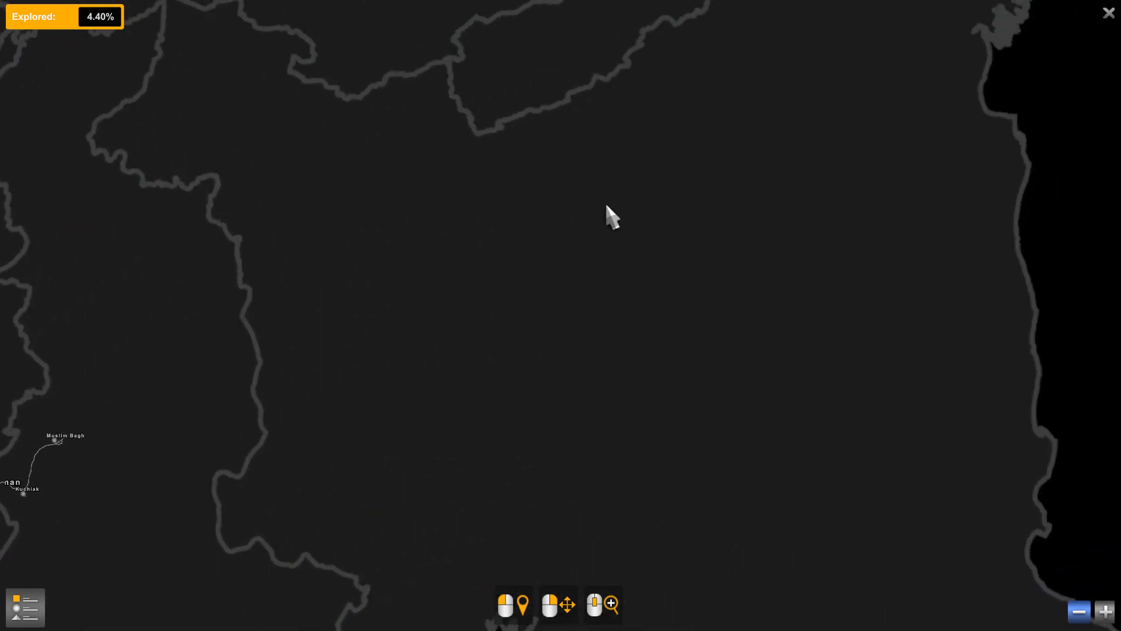
key(Up)
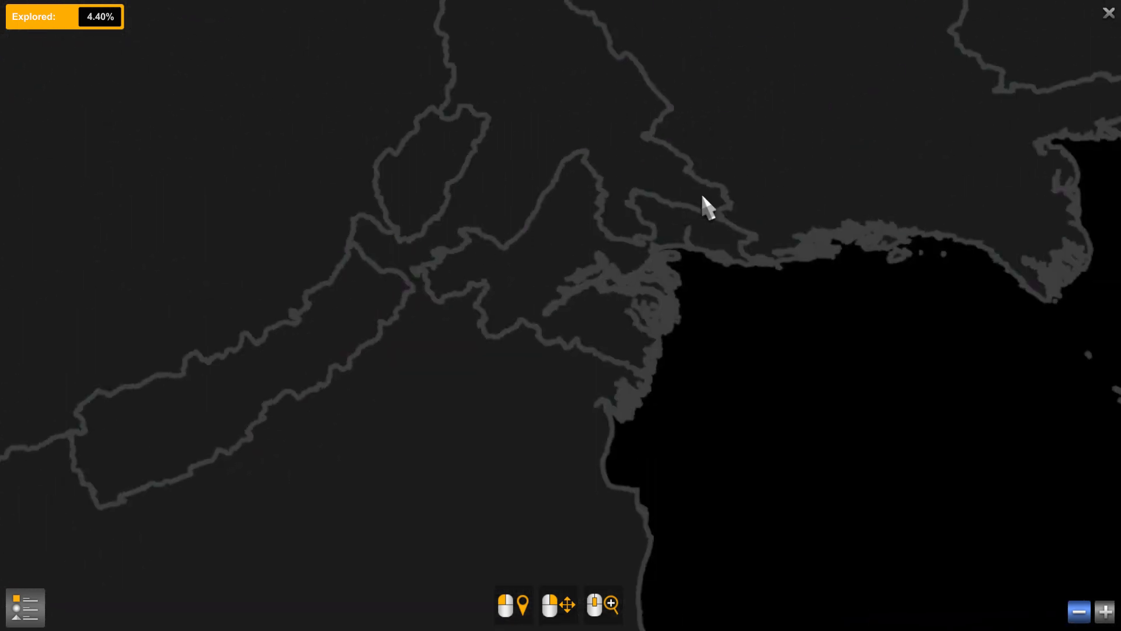
key(Left)
key(Down)
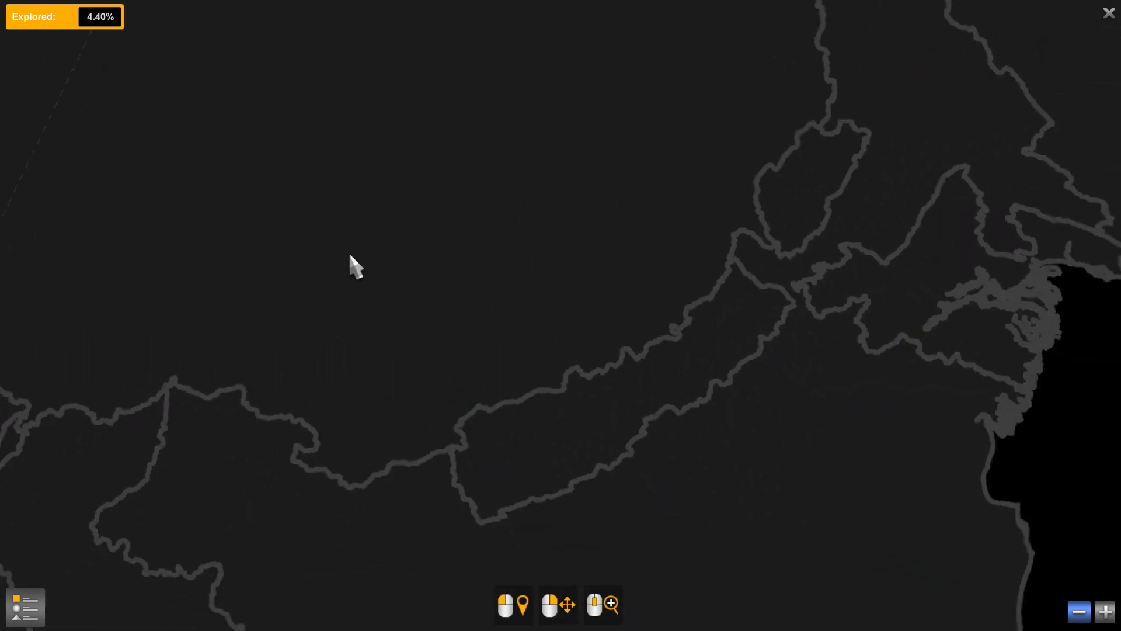
key(Left)
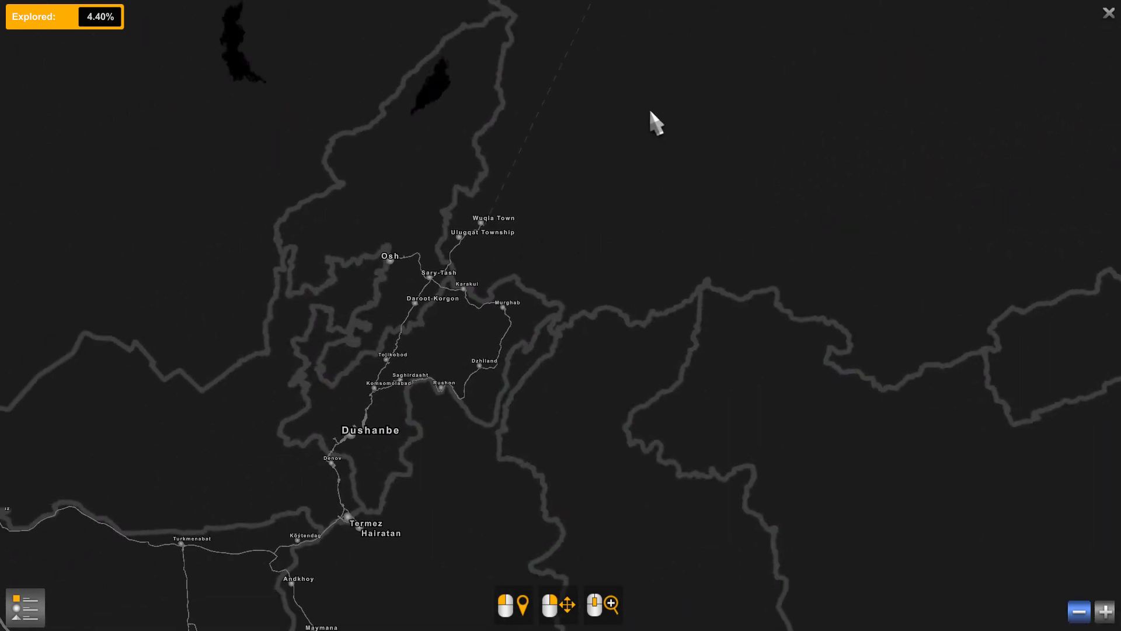
Pan northeast to Dalian, Pyongyang and Seoul, then southeast out to sea toward Jakarta
key(Up)
key(Right)
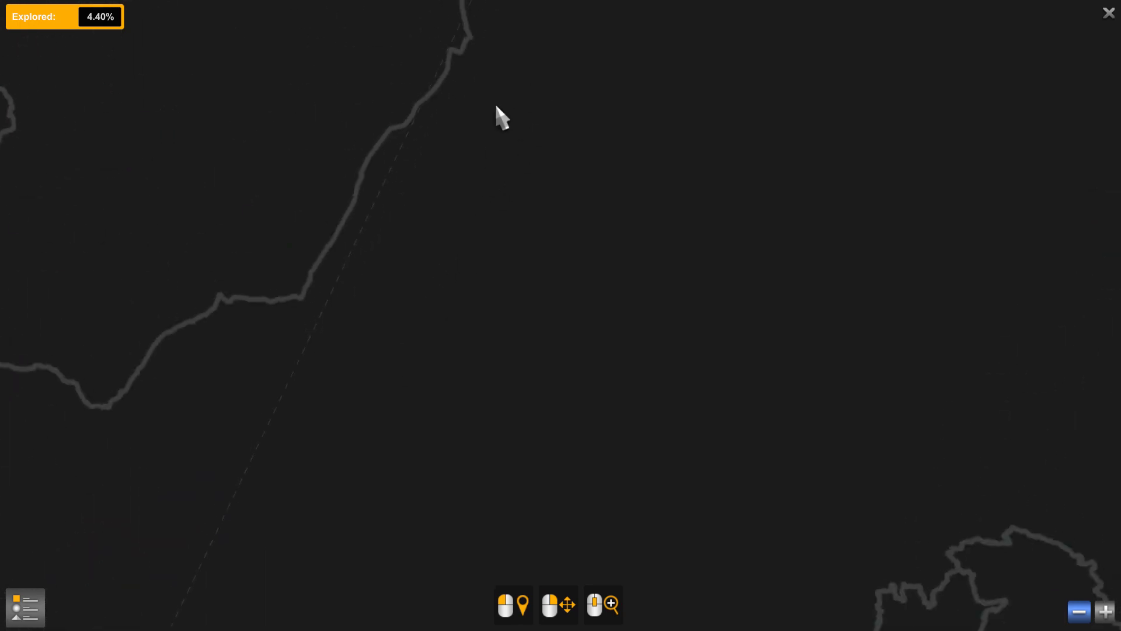
key(Up)
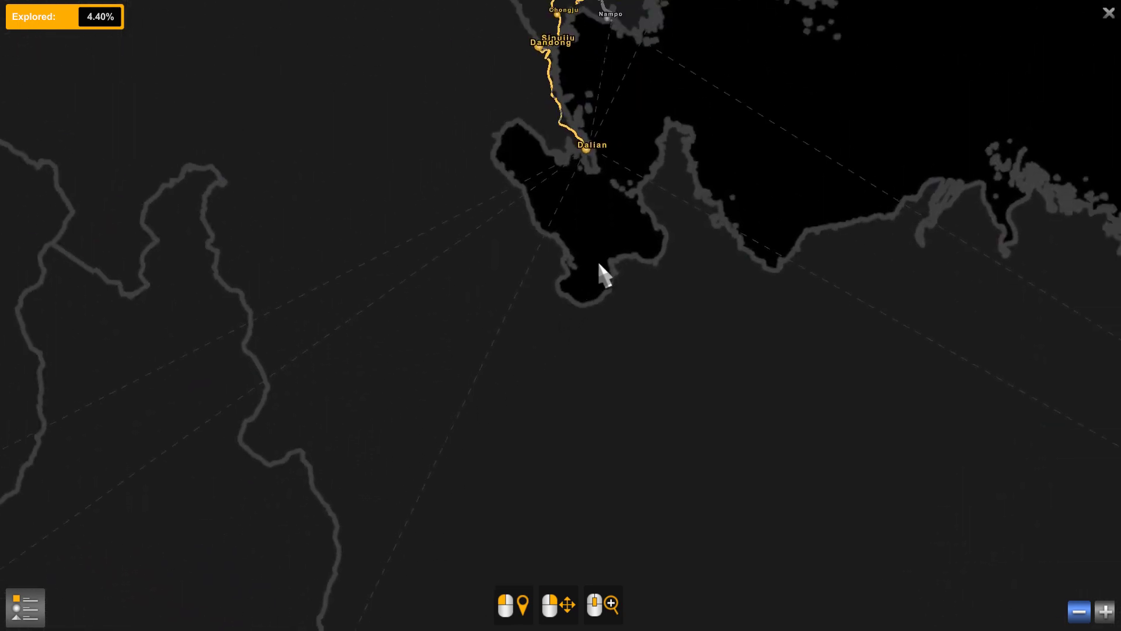
key(Up)
key(Right)
key(Right)
key(Down)
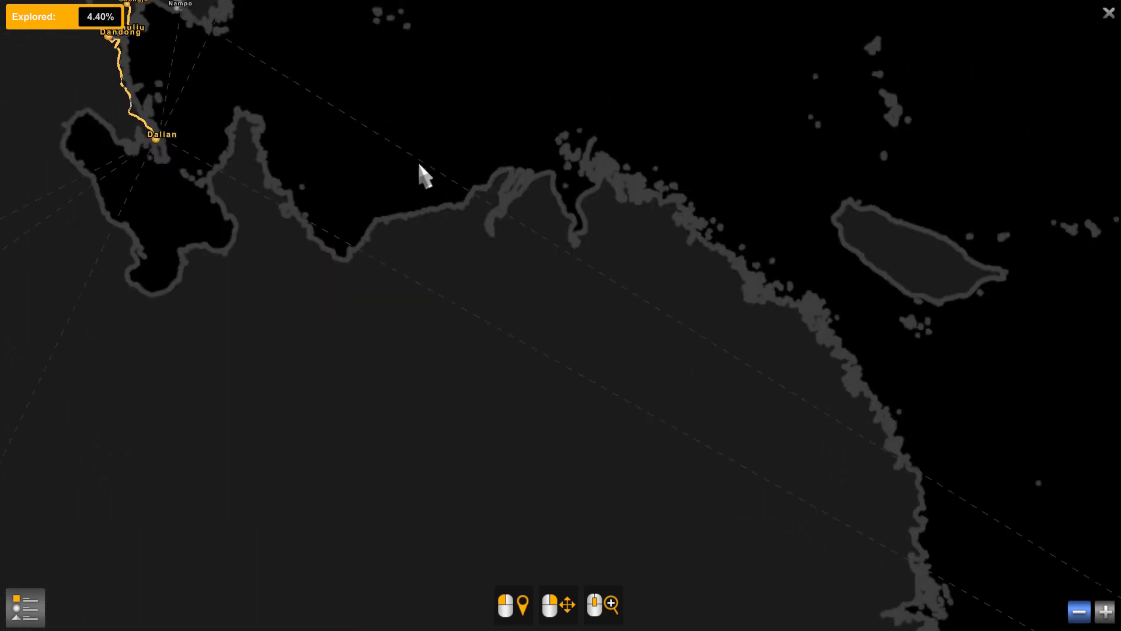
key(Right)
key(Down)
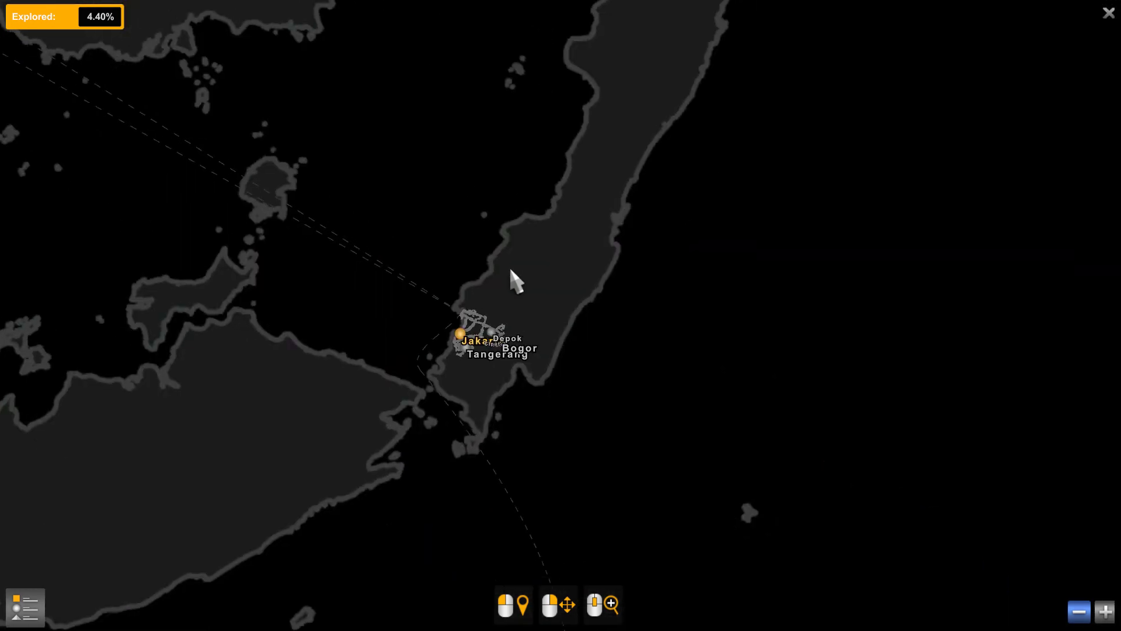
Zoom in around Jakarta, Depok and Bogor, then zoom out over the surrounding sea
scroll(528, 303, up, 3)
scroll(497, 199, up, 3)
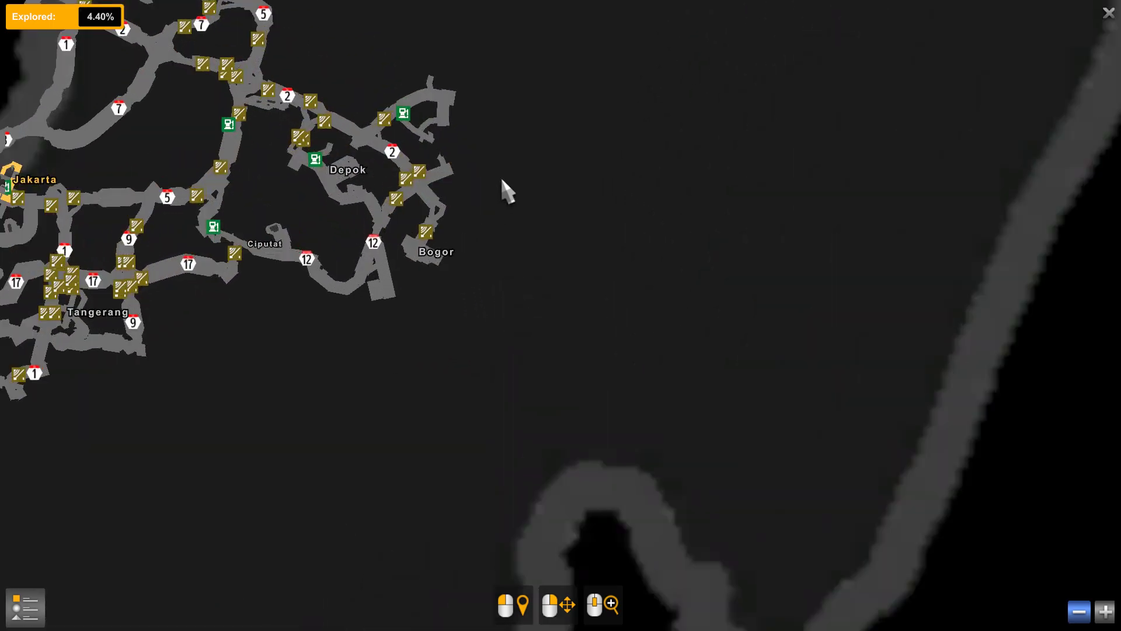
key(Left)
key(Up)
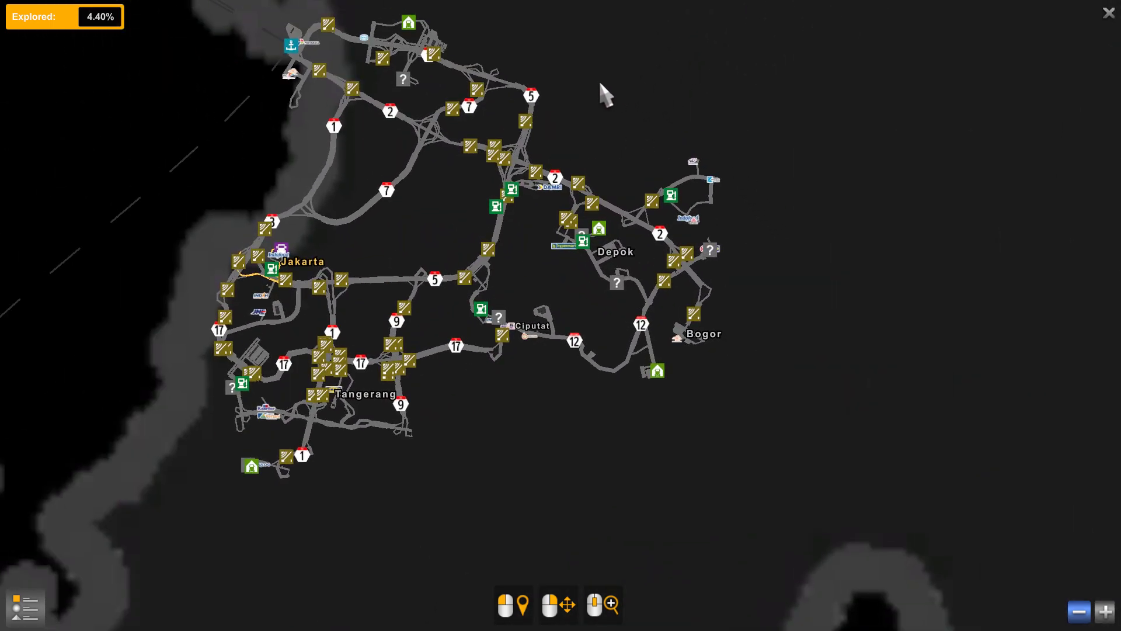
scroll(600, 87, down, 5)
key(Right)
key(Down)
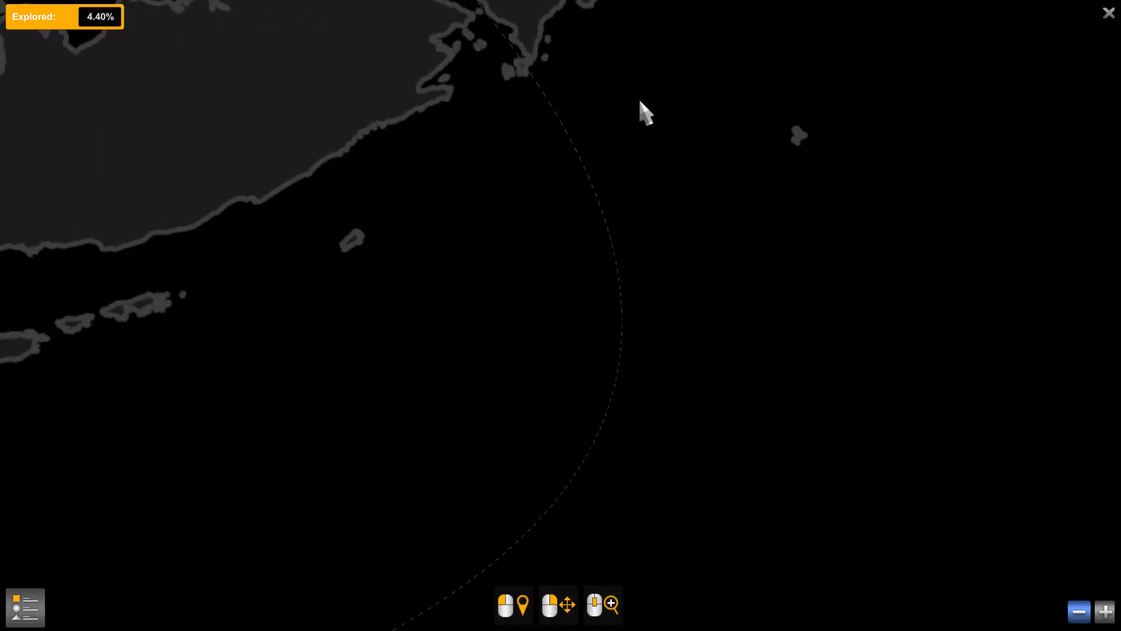
Pan west past the island chain to Chaman, Herat, Kandahar and Ashgabat
key(Left)
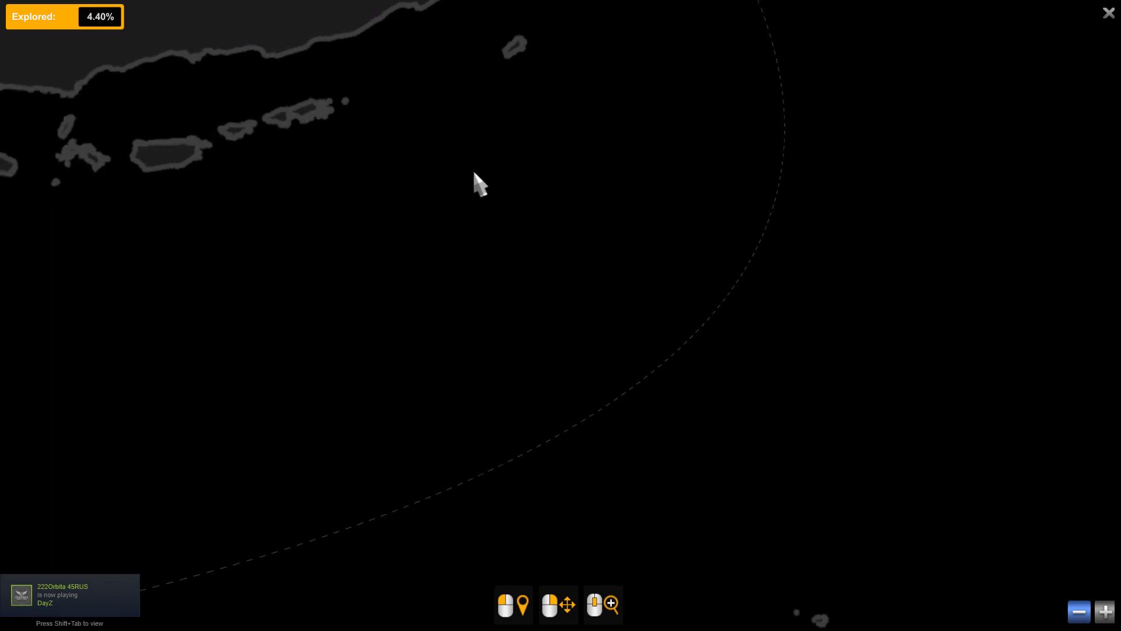
key(Left)
key(Down)
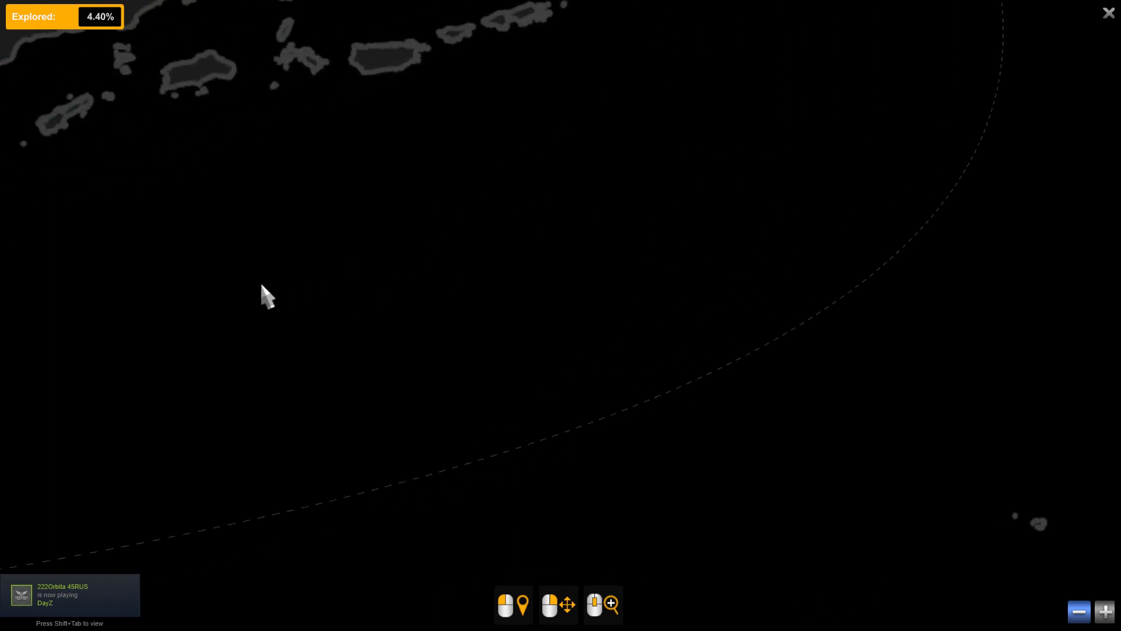
key(Left)
key(Down)
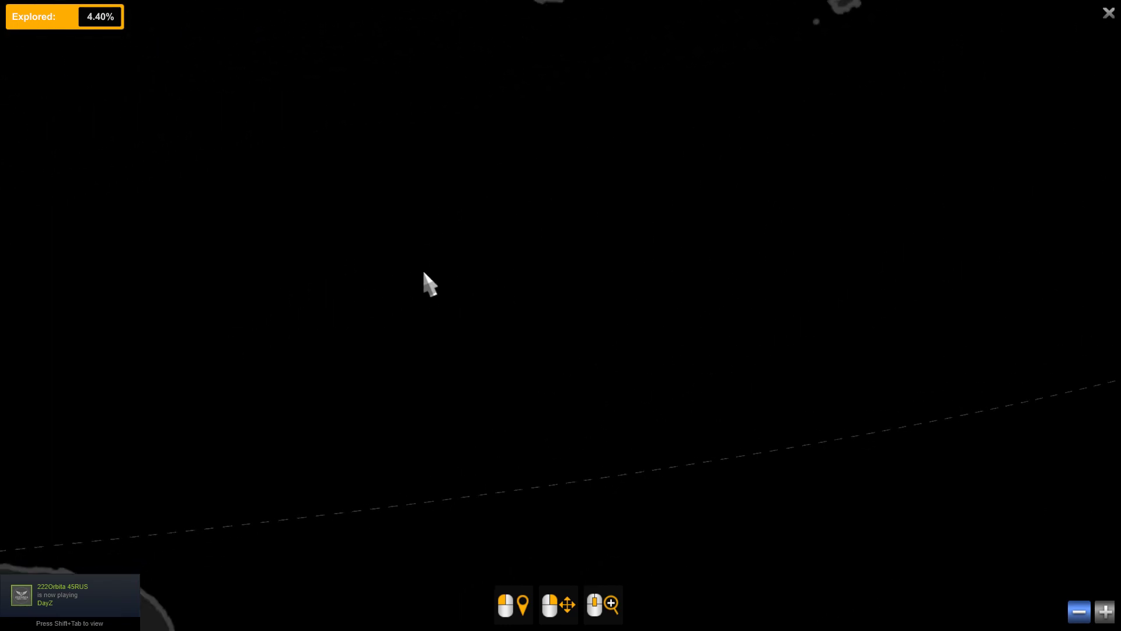
key(Left)
key(Down)
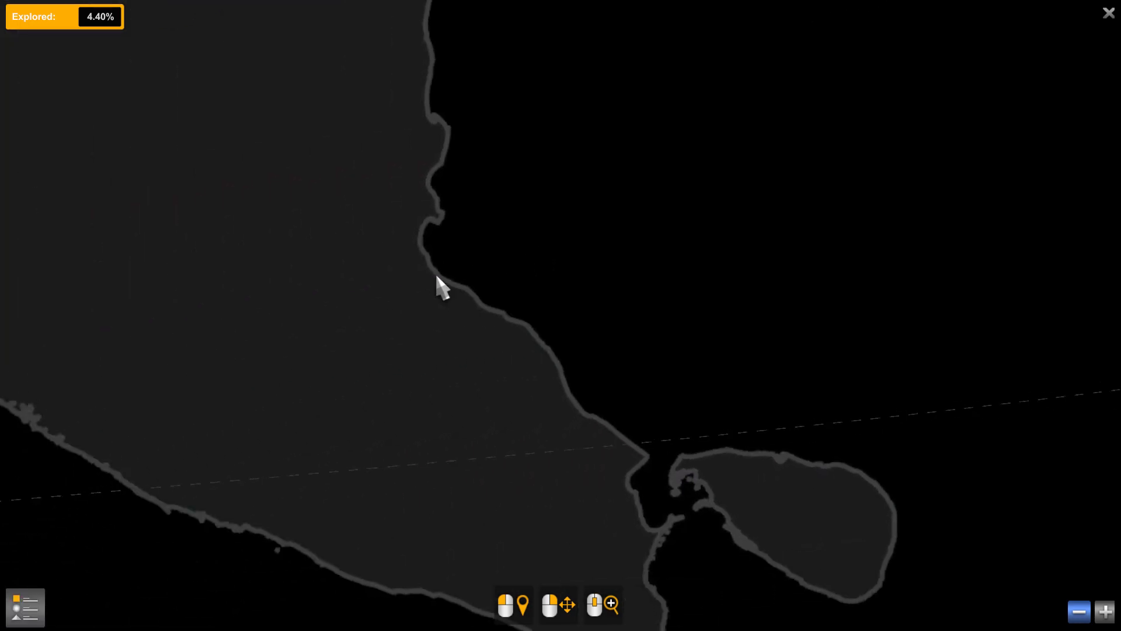
key(Left)
key(Down)
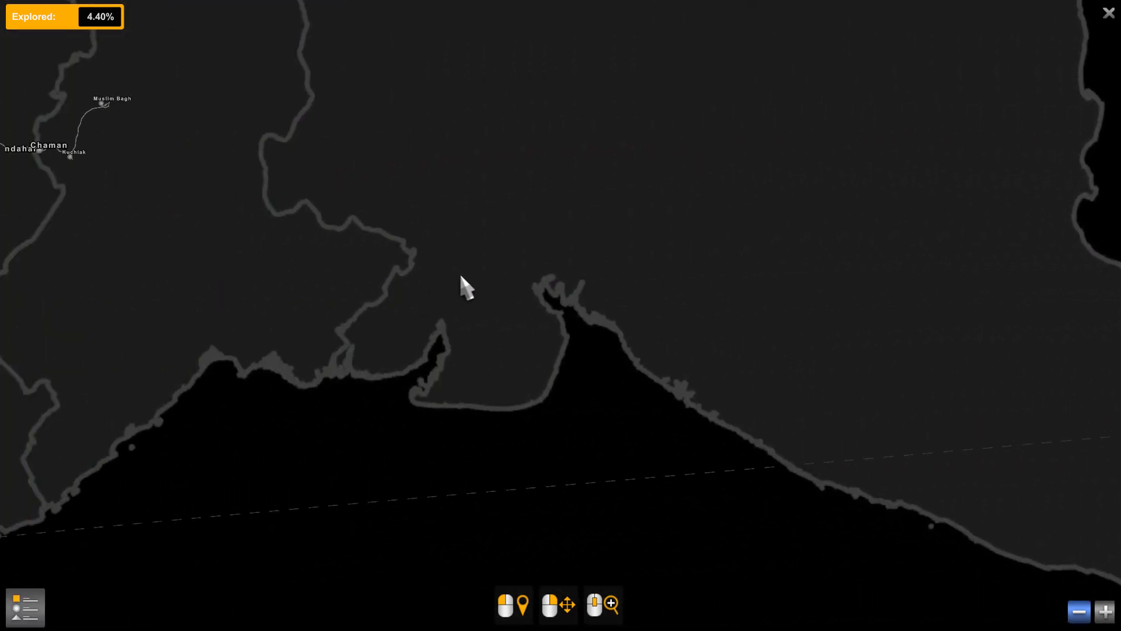
key(Left)
key(Down)
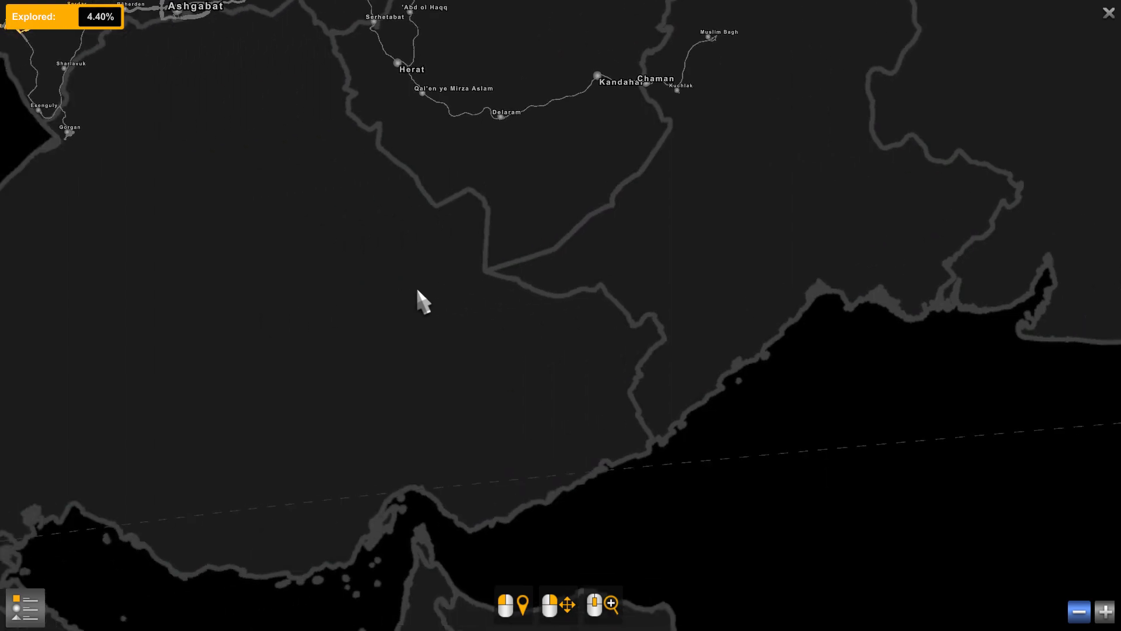
Continue west over Iran and the Gulf to Turkey, Cyprus and Greece
key(Left)
key(Down)
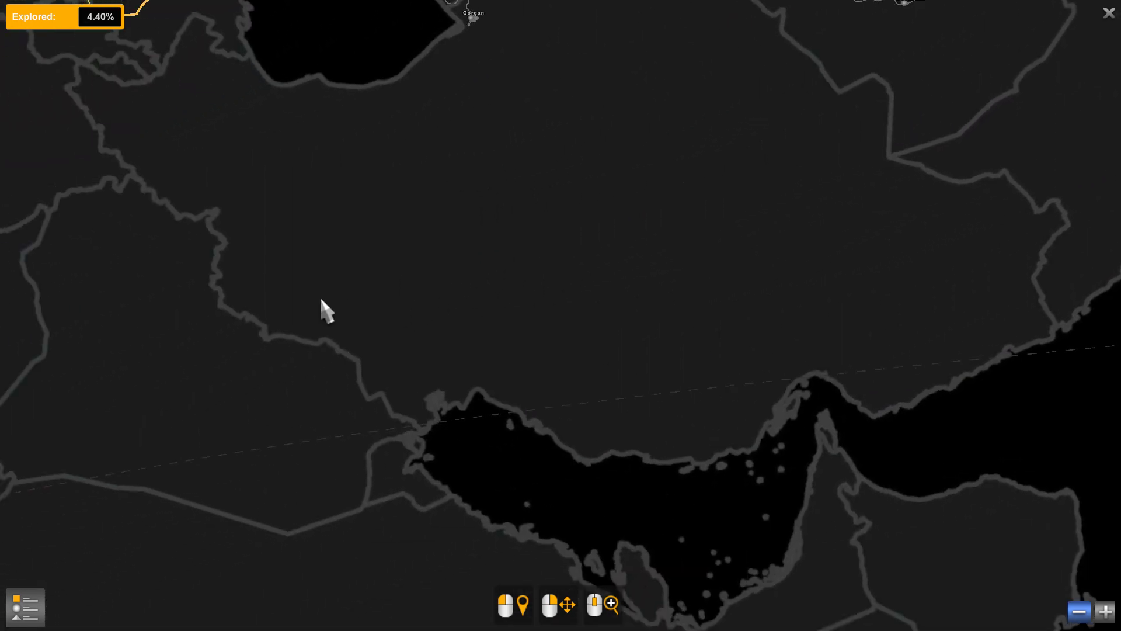
key(Left)
key(Down)
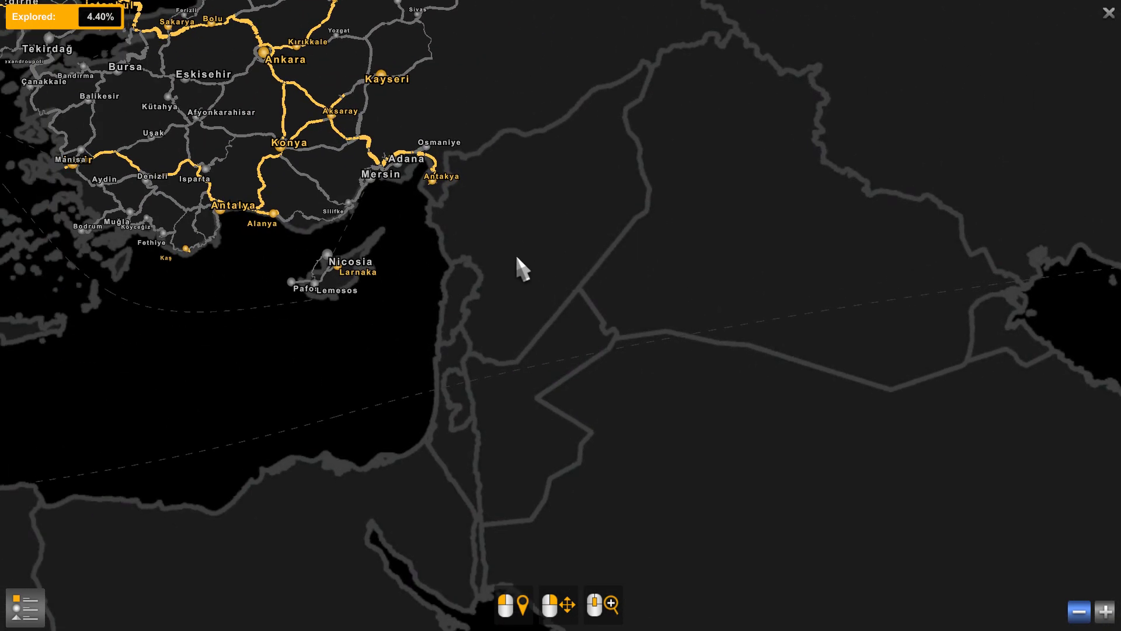
key(Left)
key(Down)
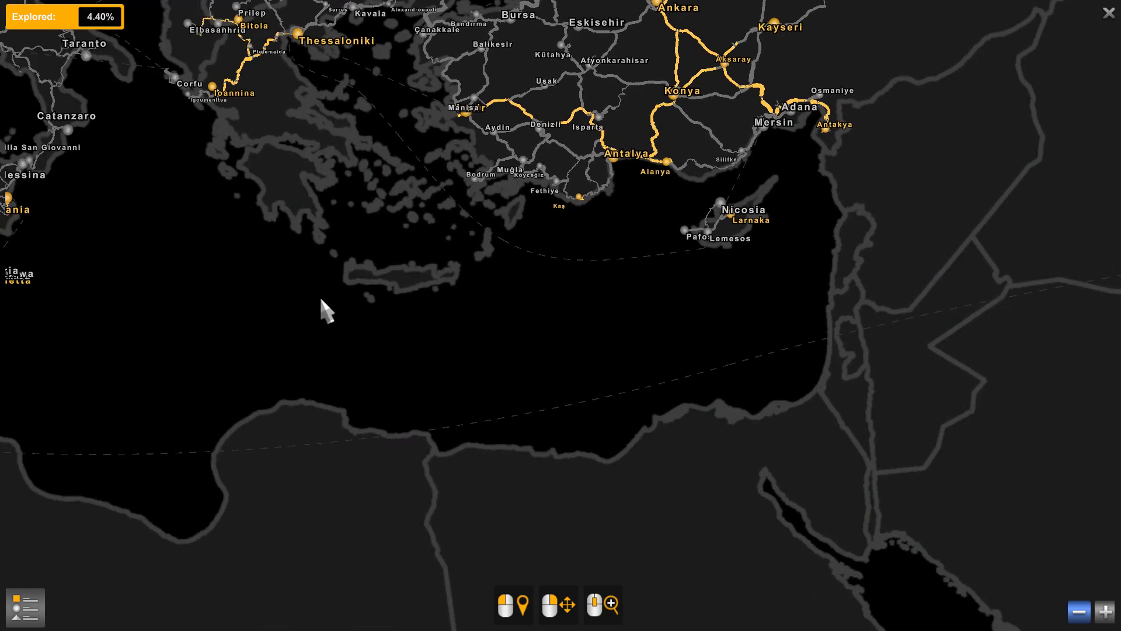
Pan the map from Sicily and Malta over Italy and the Balkans to Poland, Ukraine and the Black Sea
drag(321, 299, 507, 311)
mouse_move(344, 263)
mouse_down()
mouse_move(520, 268)
mouse_move(488, 342)
mouse_up()
drag(494, 257, 453, 314)
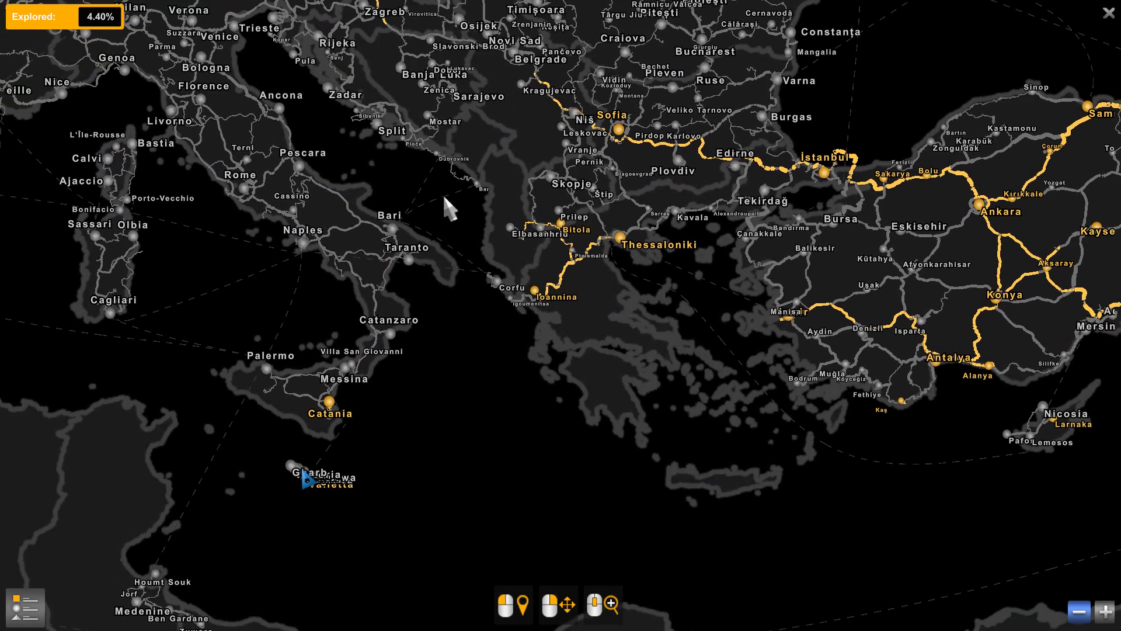
drag(443, 196, 437, 316)
drag(608, 175, 512, 275)
drag(536, 172, 478, 231)
drag(495, 179, 484, 274)
Pan to the Baltic and Finland, back to Odesa, then to central Europe and northern Germany
drag(465, 228, 550, 295)
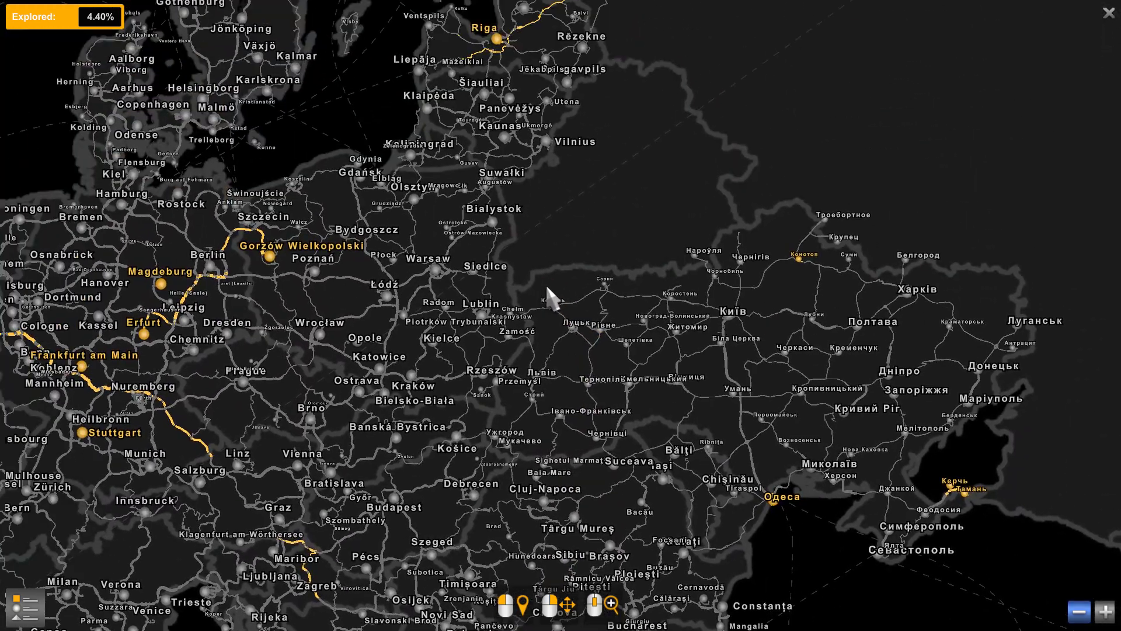
drag(488, 236, 531, 295)
drag(533, 198, 528, 286)
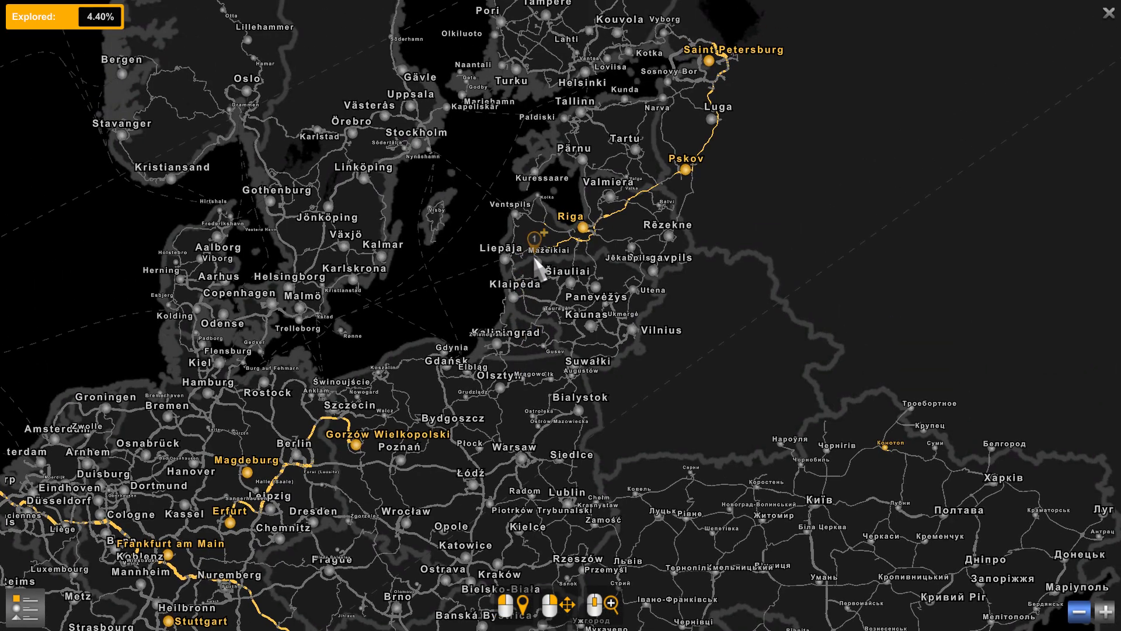
mouse_move(574, 323)
mouse_down()
mouse_move(439, 256)
mouse_move(443, 235)
mouse_move(461, 233)
mouse_move(501, 275)
mouse_move(454, 173)
mouse_up()
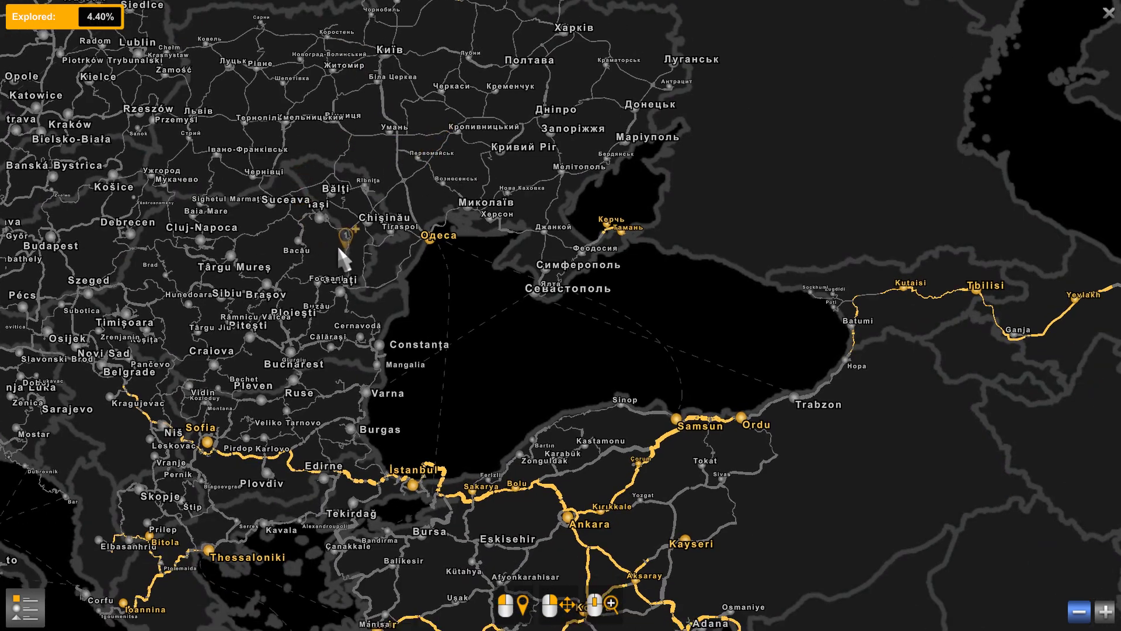
drag(343, 245, 391, 217)
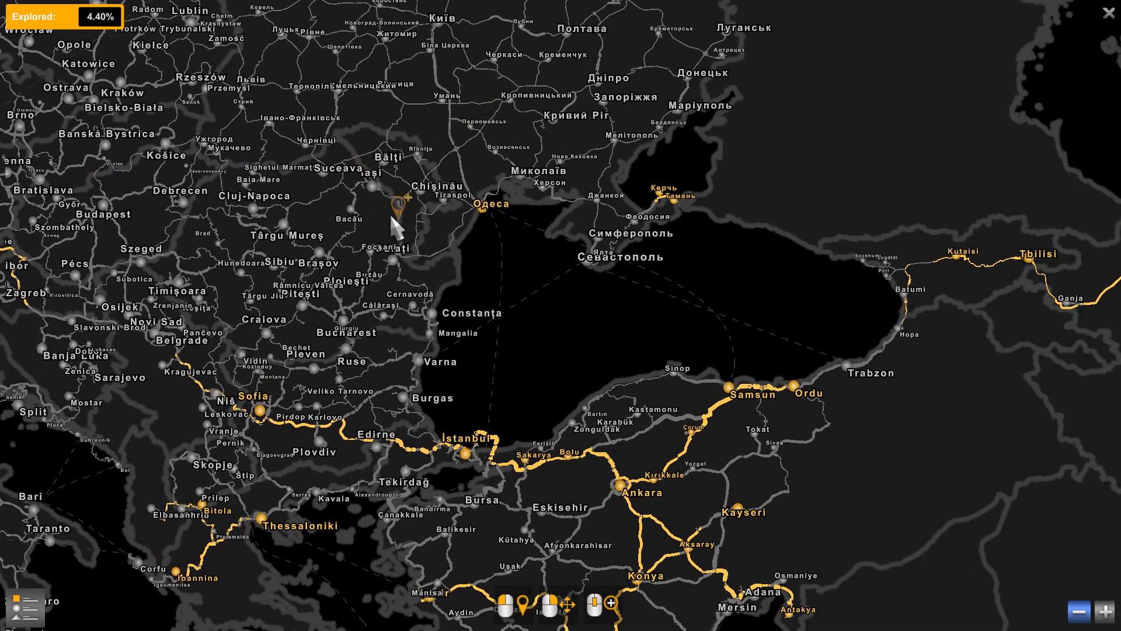
drag(232, 151, 500, 198)
drag(280, 234, 464, 236)
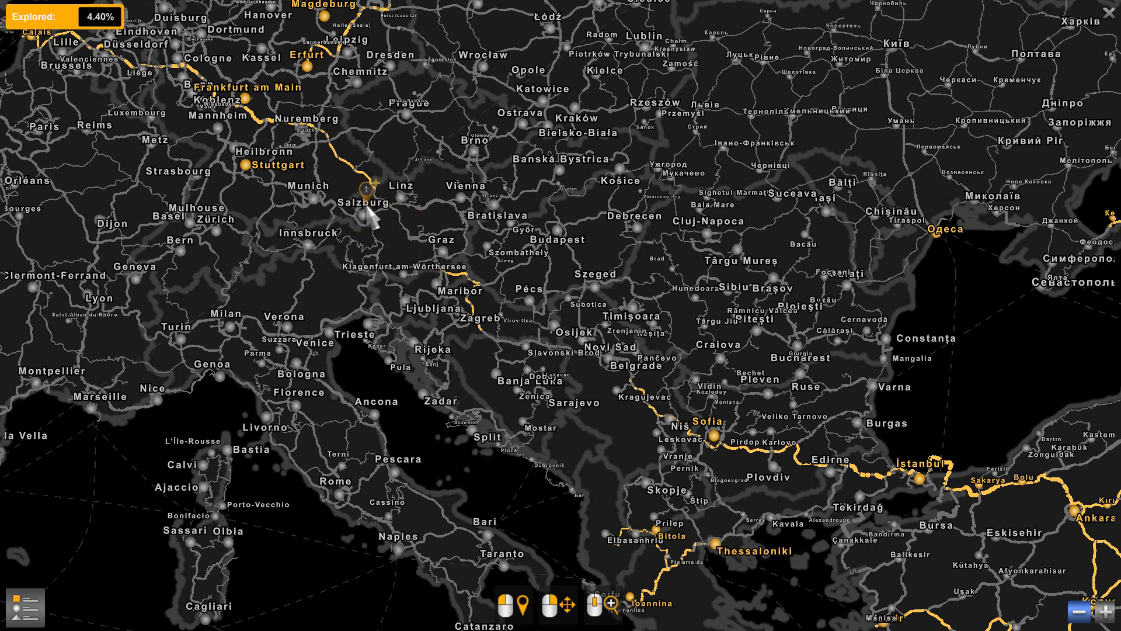
drag(367, 206, 385, 299)
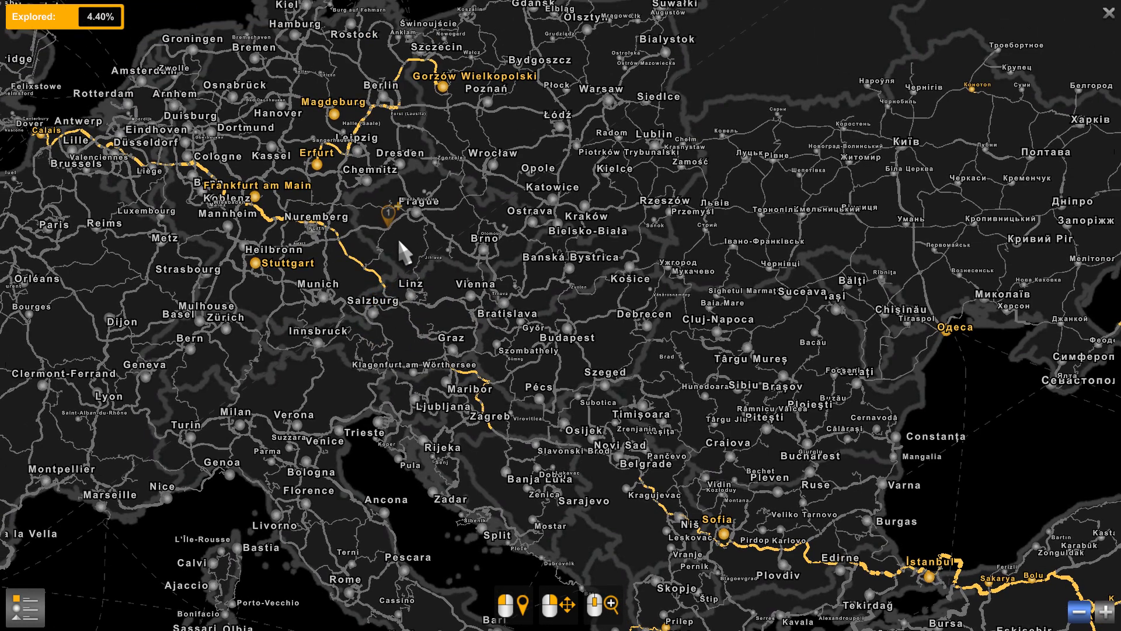
Move route waypoint 1 from Prague via Salzburg and Stuttgart to near Dijon and Bern
mouse_move(389, 222)
mouse_down()
mouse_move(363, 296)
mouse_move(349, 301)
mouse_up()
drag(349, 308, 289, 284)
mouse_move(289, 284)
mouse_down()
mouse_move(455, 301)
mouse_move(318, 368)
mouse_up()
drag(318, 368, 369, 257)
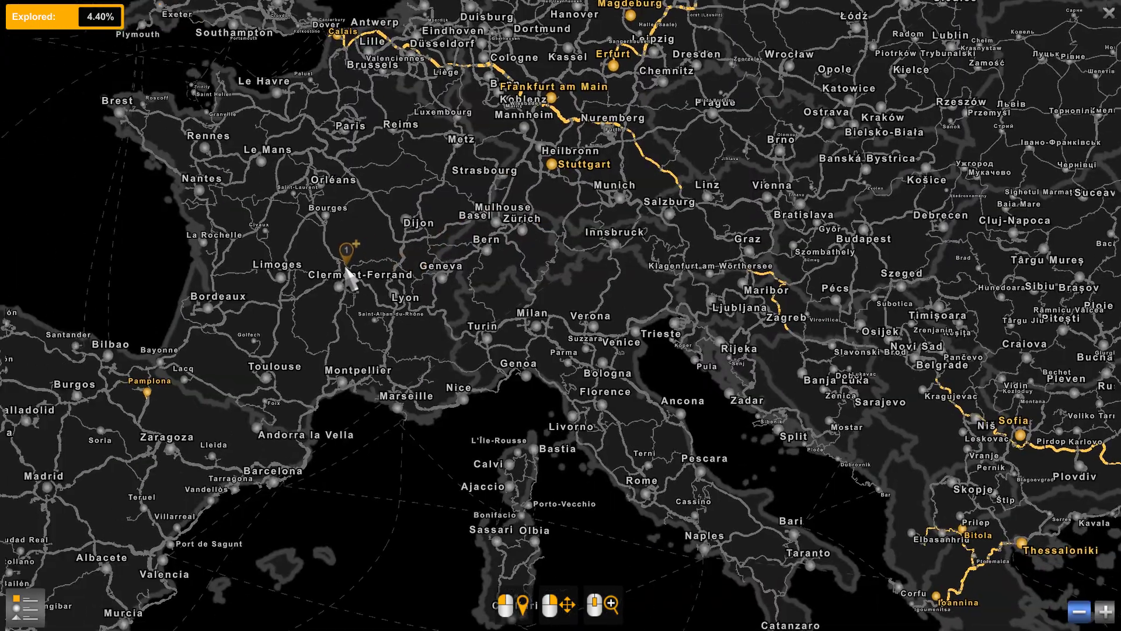
Pan via France and Britain up to northern Norway, Murmansk and Kandalaksha, then zoom in
mouse_move(278, 257)
mouse_down()
mouse_move(432, 271)
mouse_move(473, 257)
mouse_up()
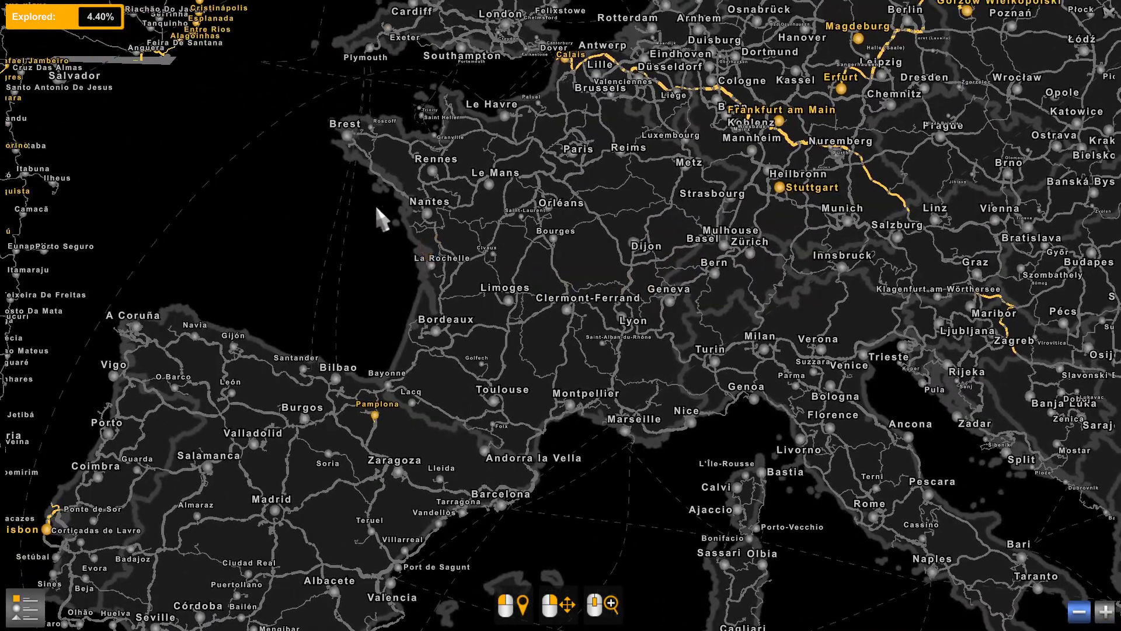
drag(377, 208, 361, 357)
drag(513, 171, 473, 279)
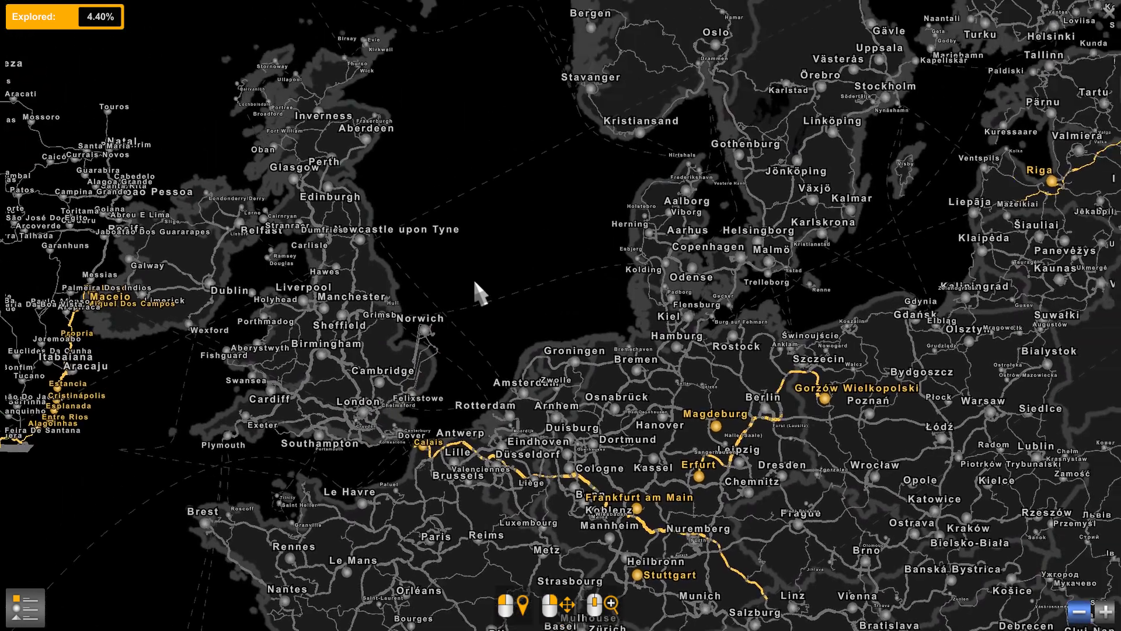
drag(446, 155, 397, 298)
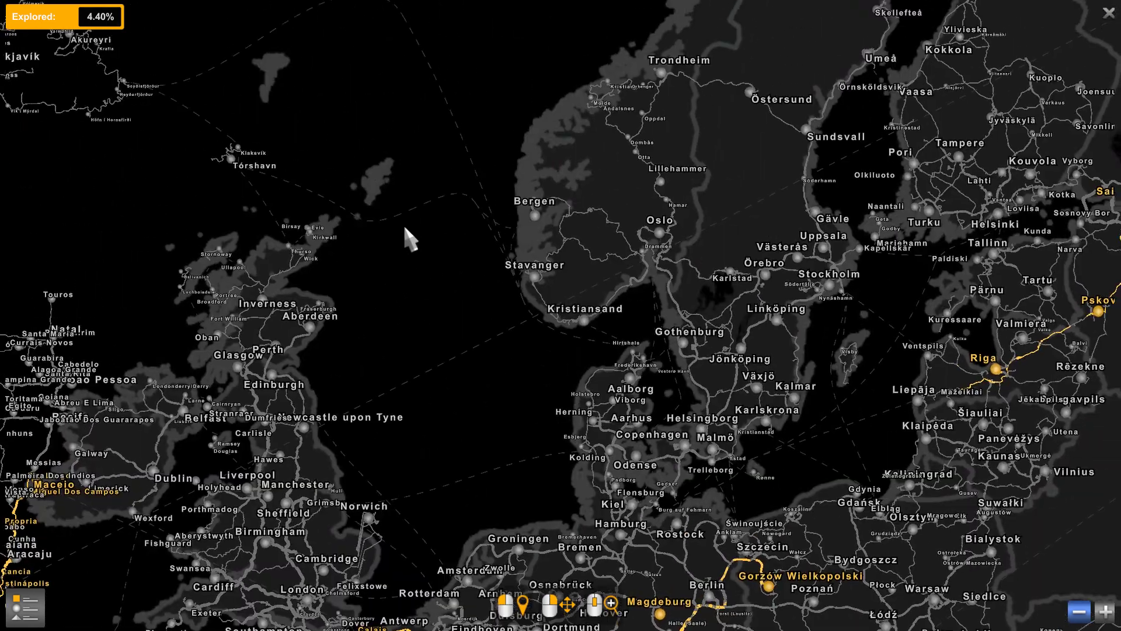
mouse_move(404, 227)
mouse_down()
mouse_move(408, 300)
mouse_move(296, 247)
mouse_up()
drag(465, 137, 338, 296)
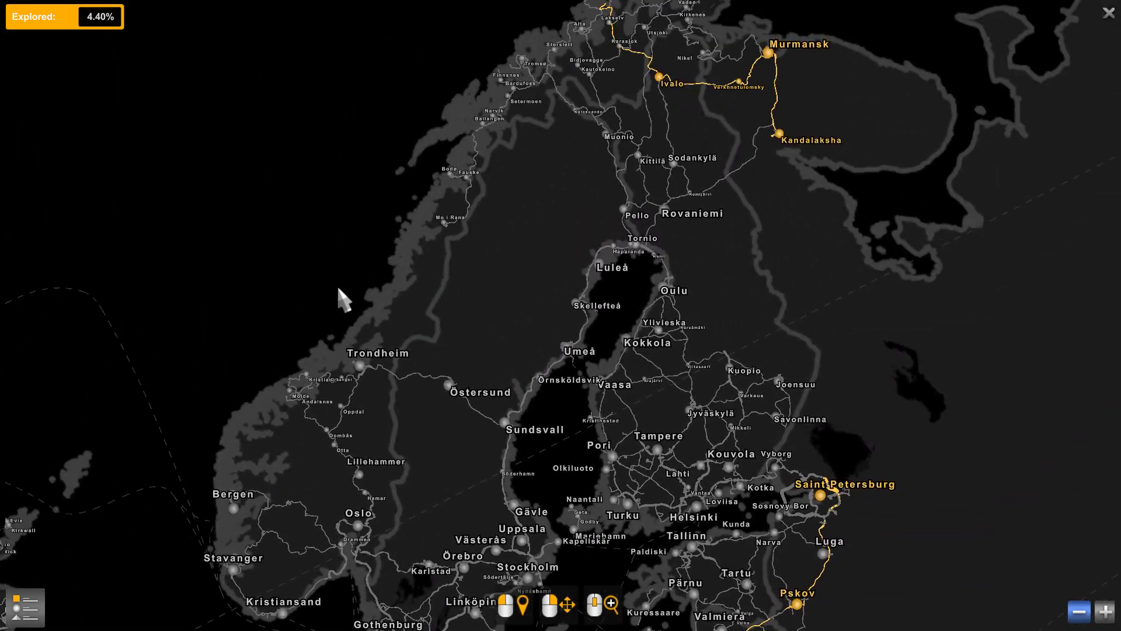
mouse_move(406, 215)
mouse_down()
mouse_move(306, 310)
mouse_move(333, 288)
mouse_move(435, 296)
mouse_up()
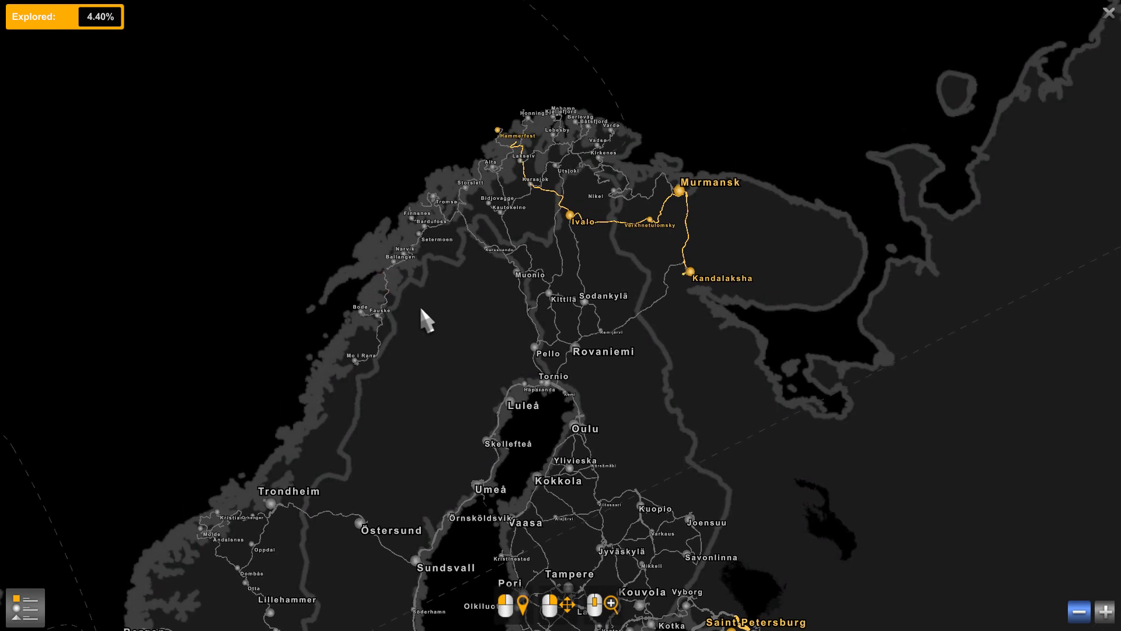
scroll(431, 343, up, 3)
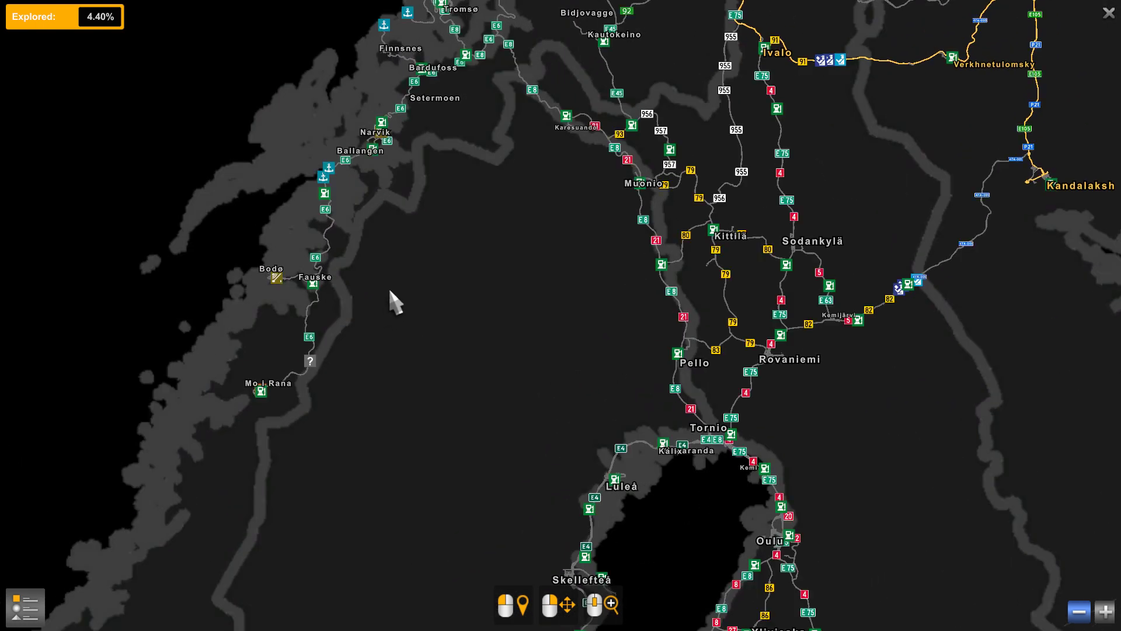
Zoom out, pan southwest past the UK to Porto Velho and Manaus, then close the map
scroll(390, 291, down, 3)
key(Down)
key(Left)
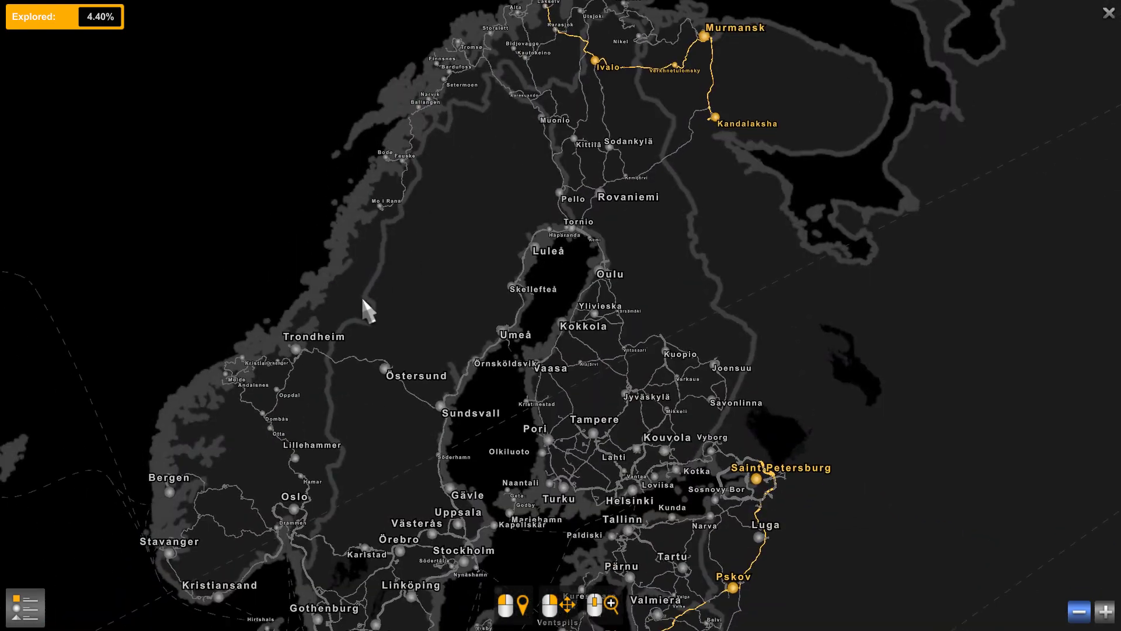
key(Down)
key(Left)
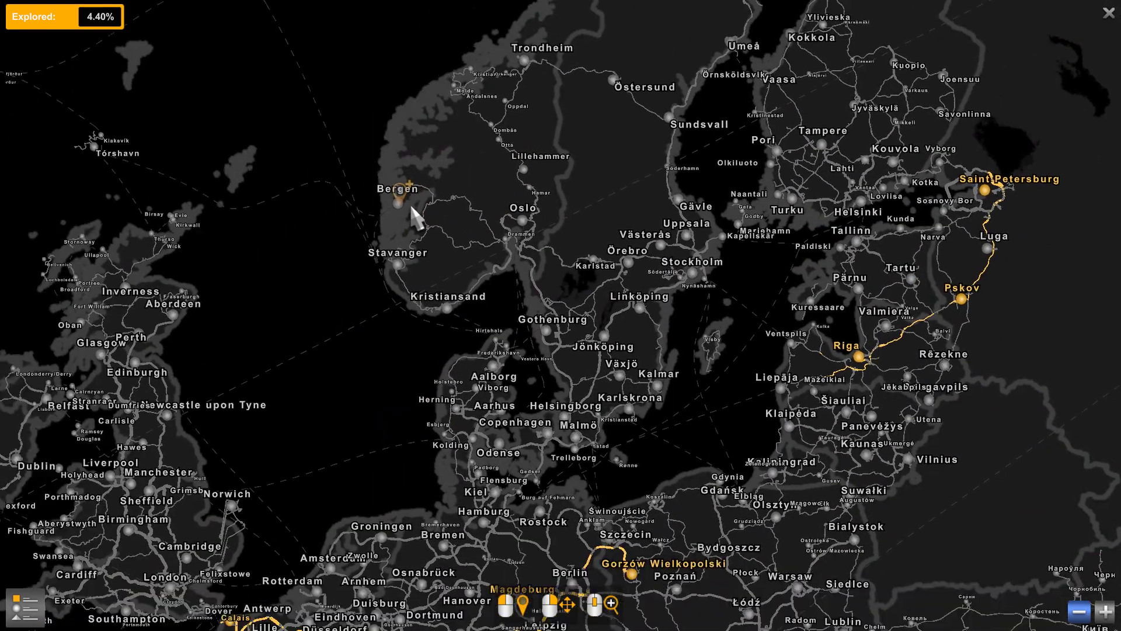
key(Down)
key(Left)
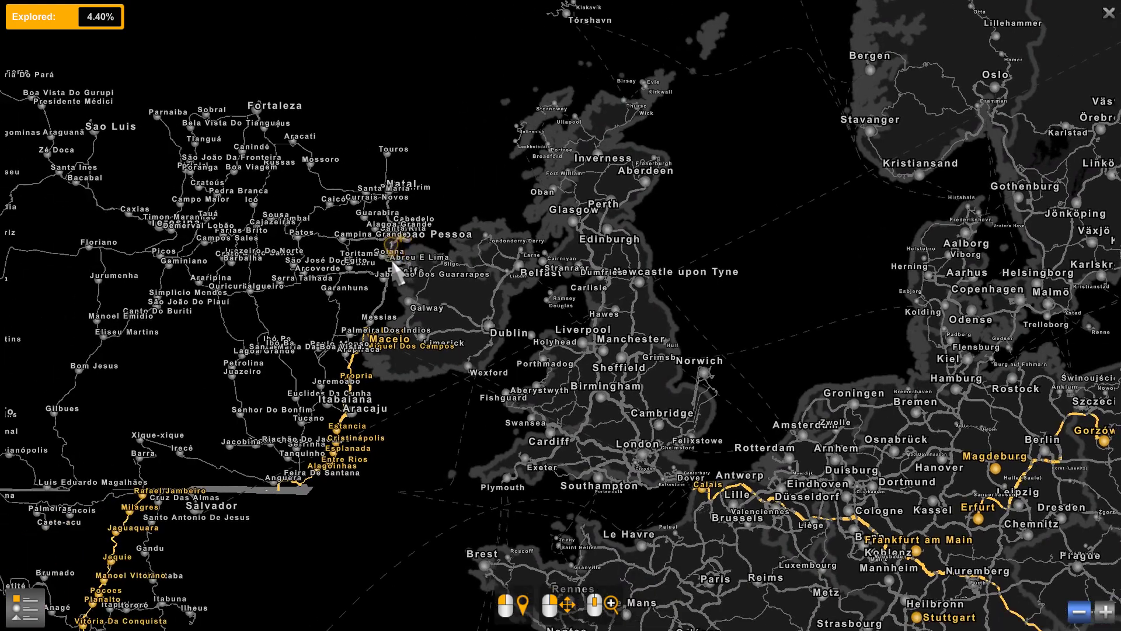
key(Left)
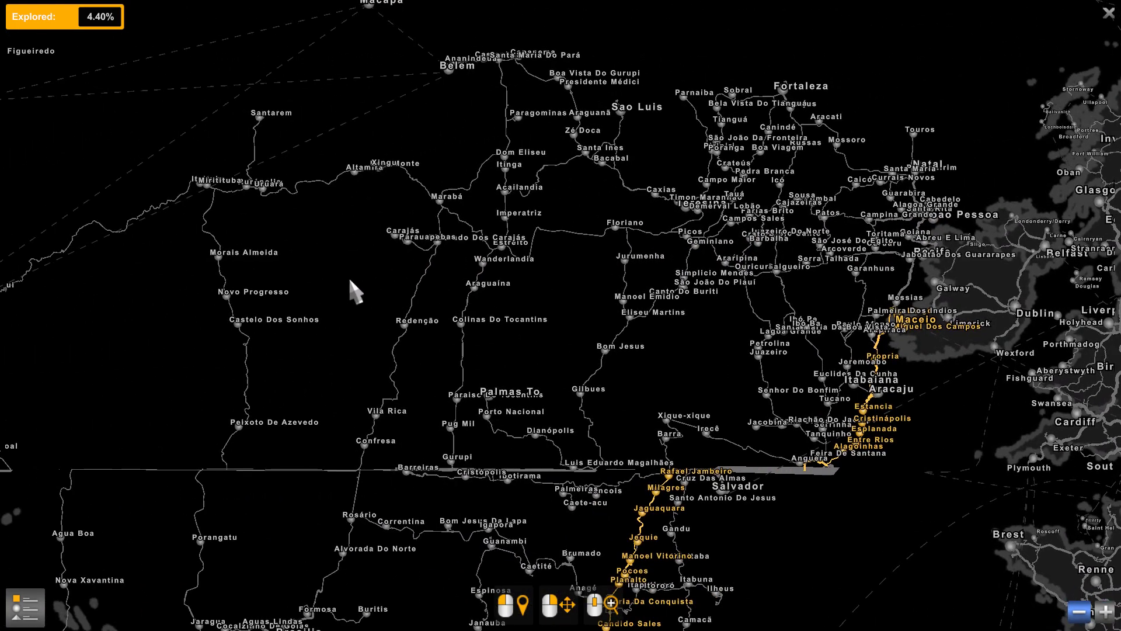
key(Left)
key(Left)
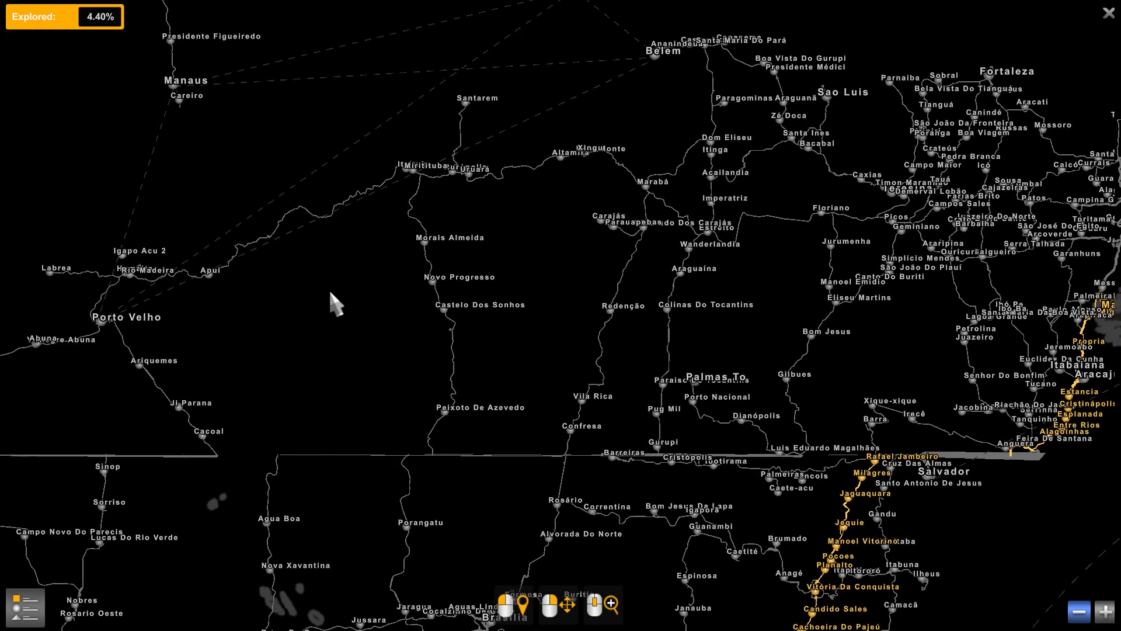
key(Escape)
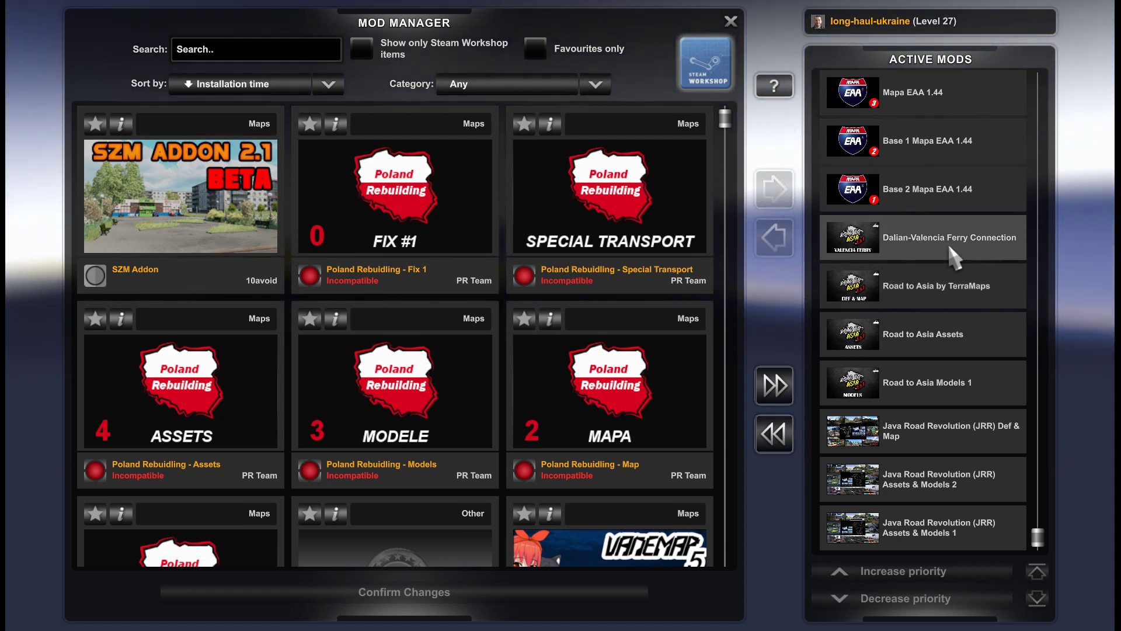
scroll(949, 260, up, 3)
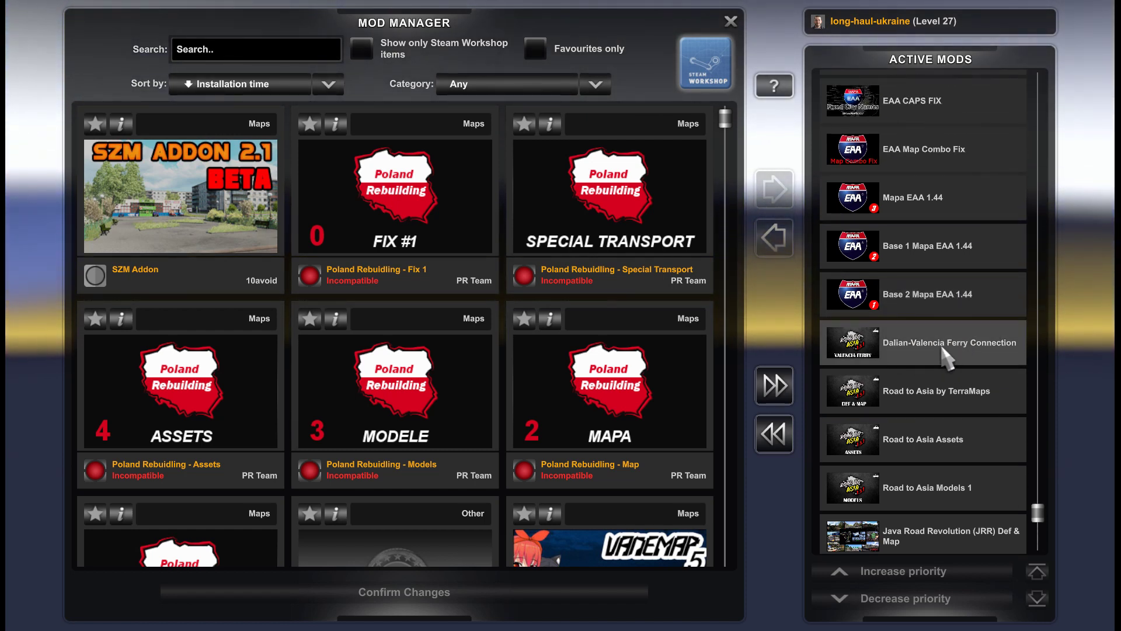
scroll(963, 359, up, 1)
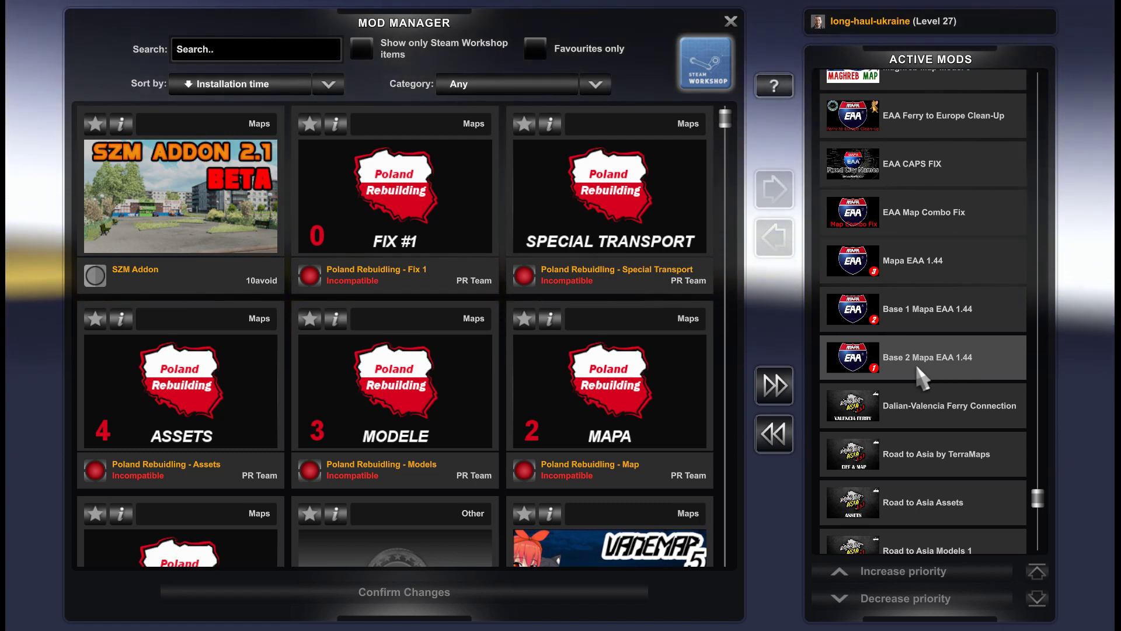
Select Base 2 Mapa EAA 1.44 in Active Mods and scroll the library and load order to review it
click(860, 361)
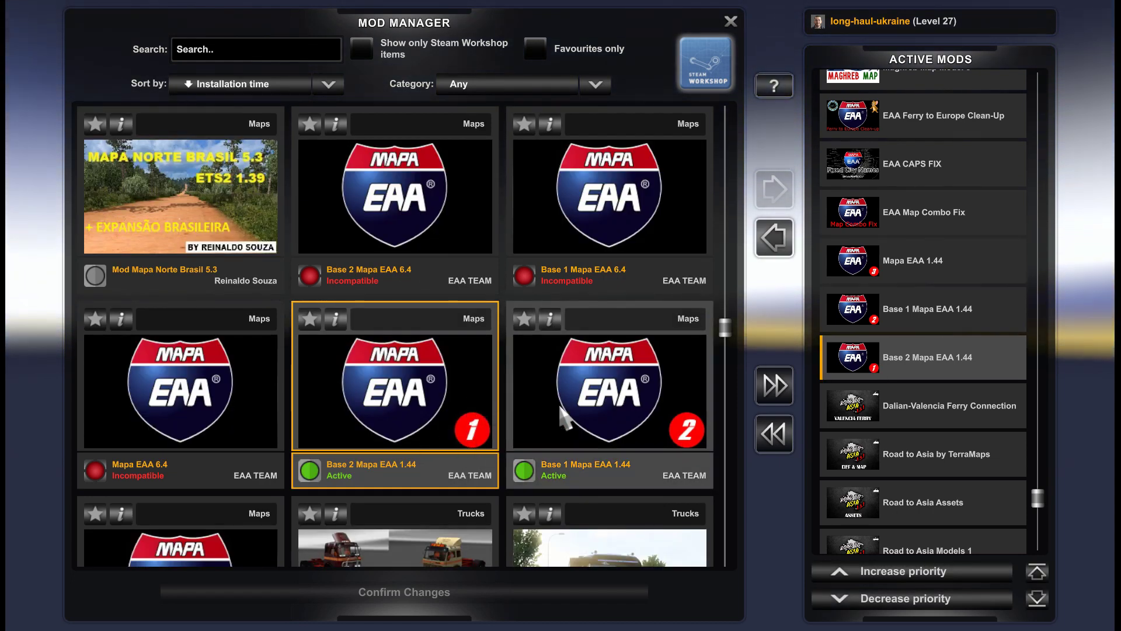
scroll(467, 429, down, 3)
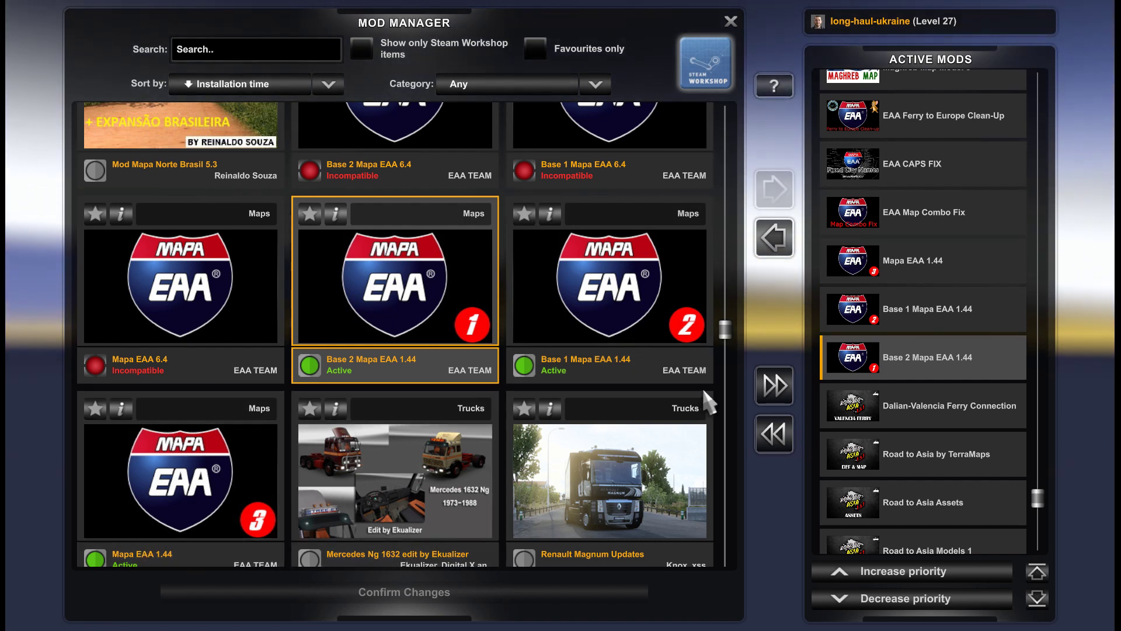
scroll(925, 274, up, 5)
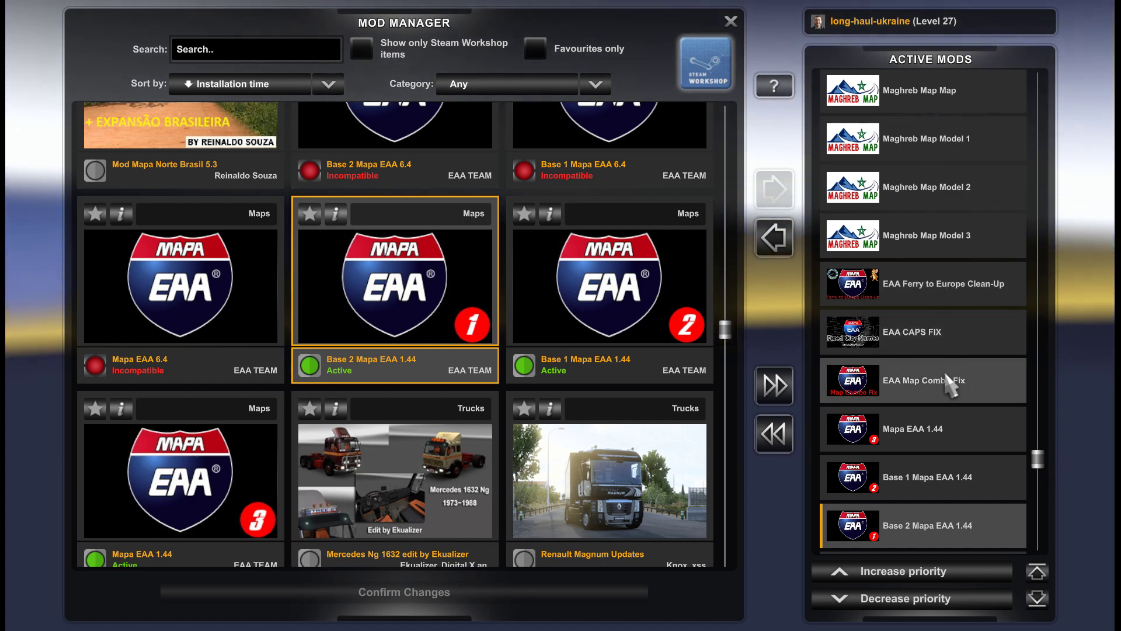
scroll(950, 382, up, 2)
scroll(950, 384, down, 1)
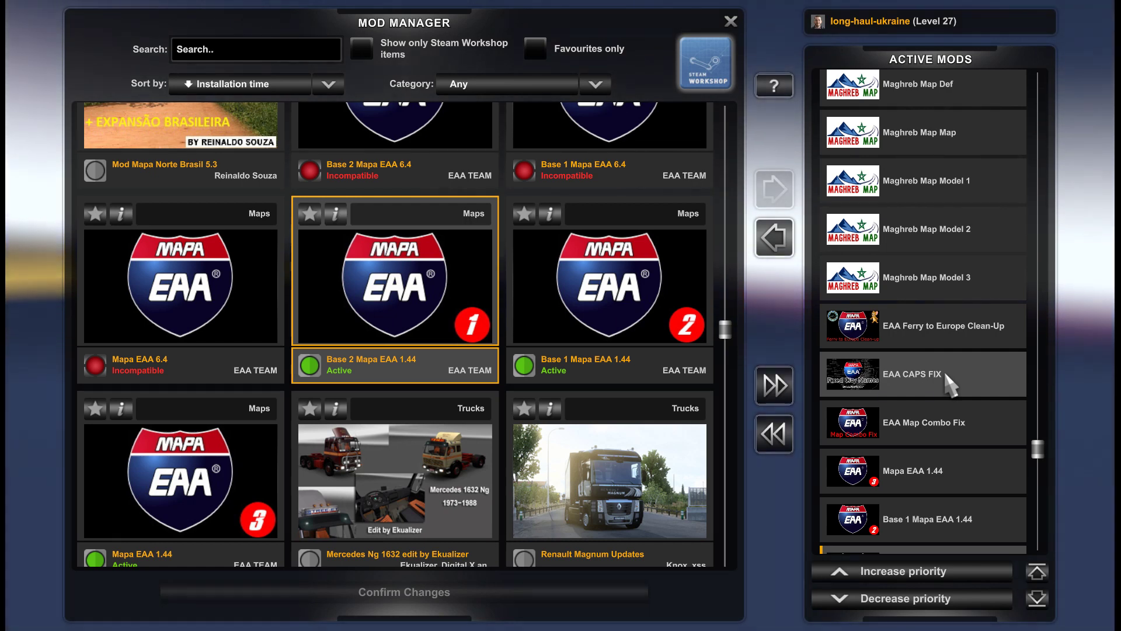
scroll(950, 384, up, 1)
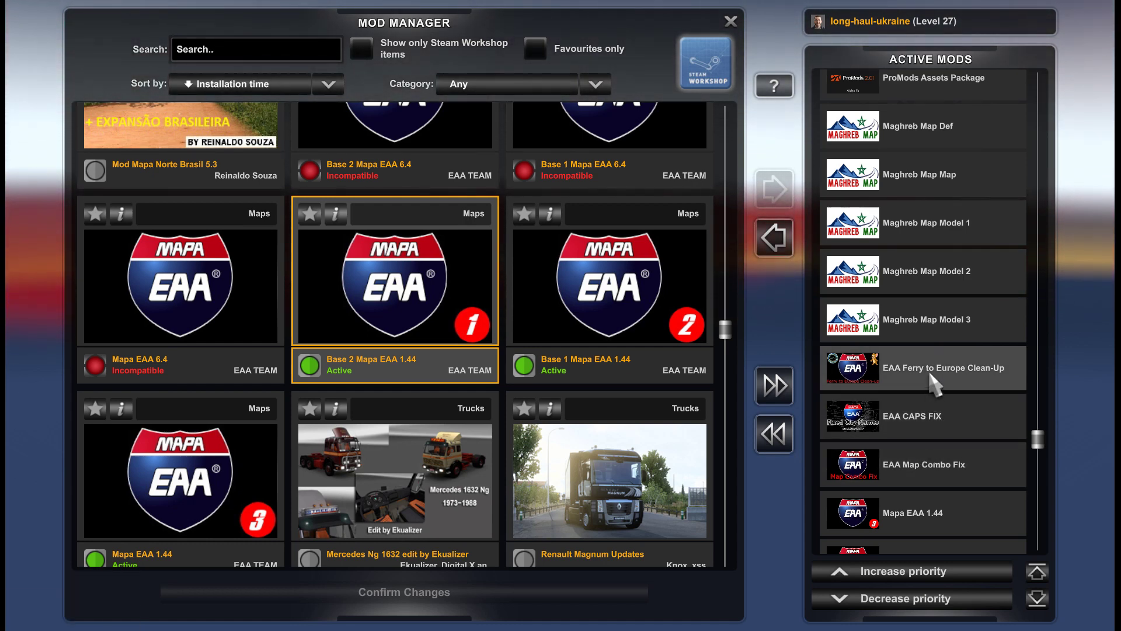
scroll(933, 458, up, 2)
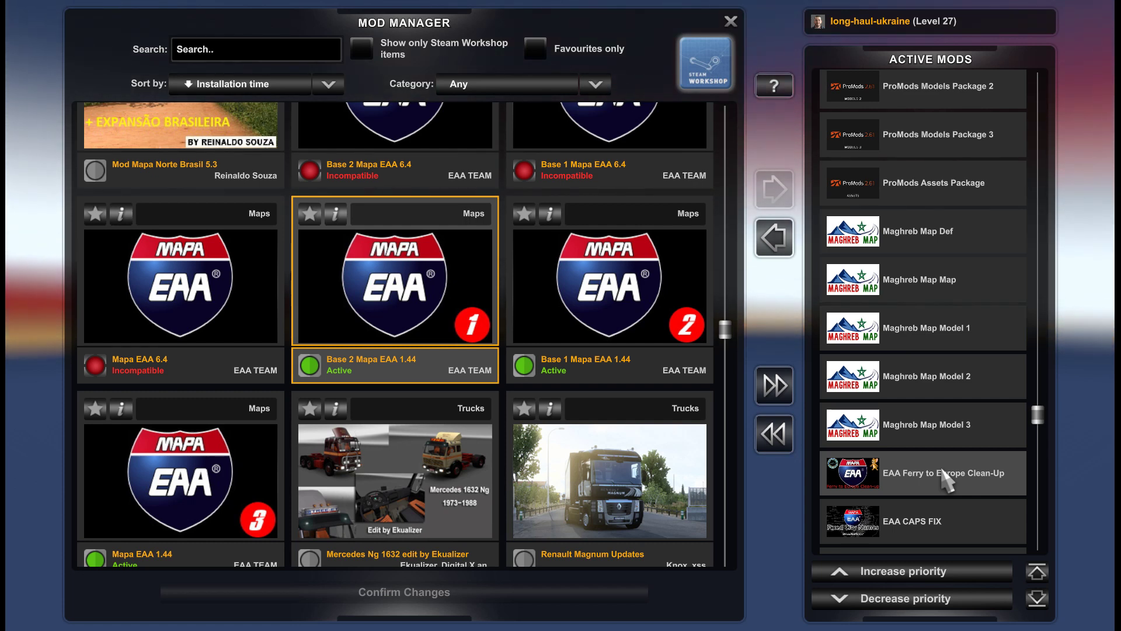
scroll(941, 469, down, 1)
scroll(946, 481, down, 1)
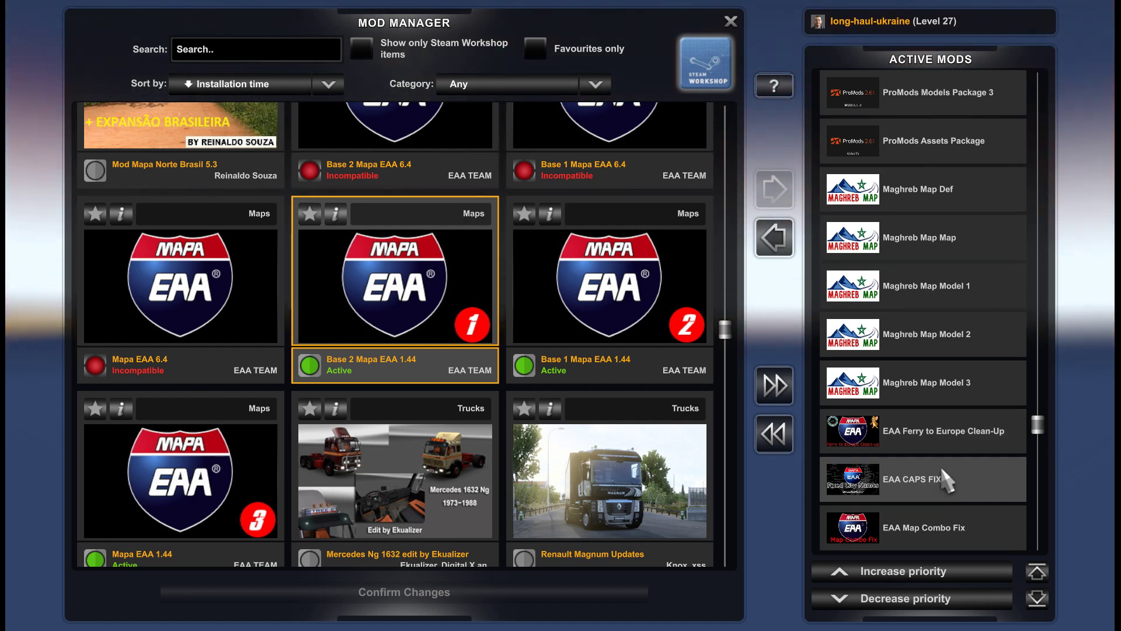
scroll(946, 481, down, 1)
scroll(946, 481, up, 1)
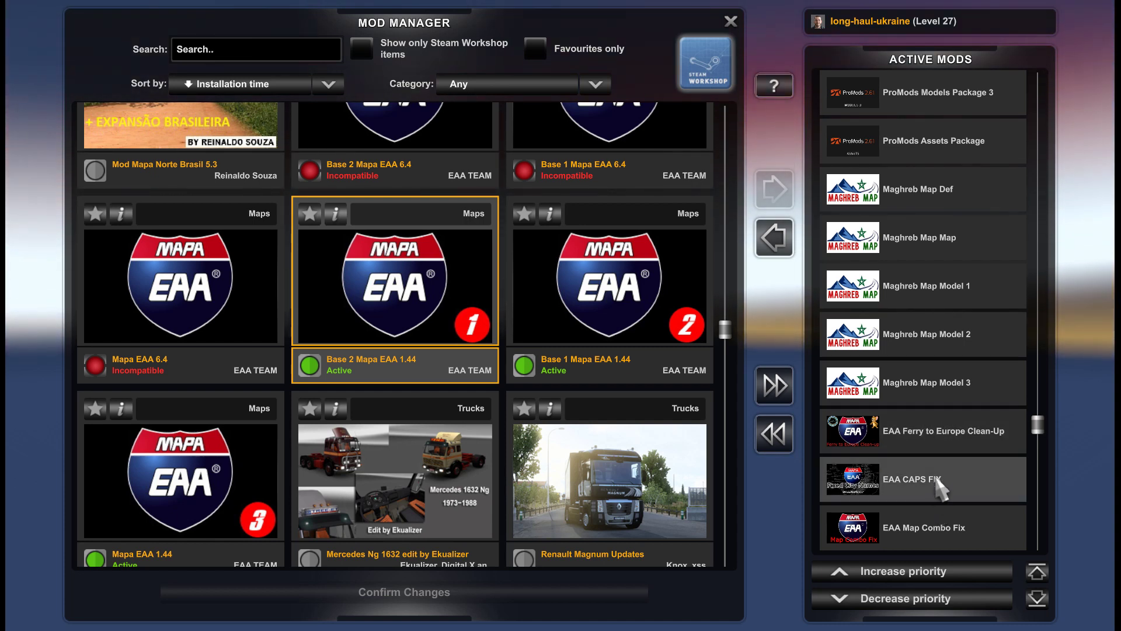
scroll(943, 461, down, 3)
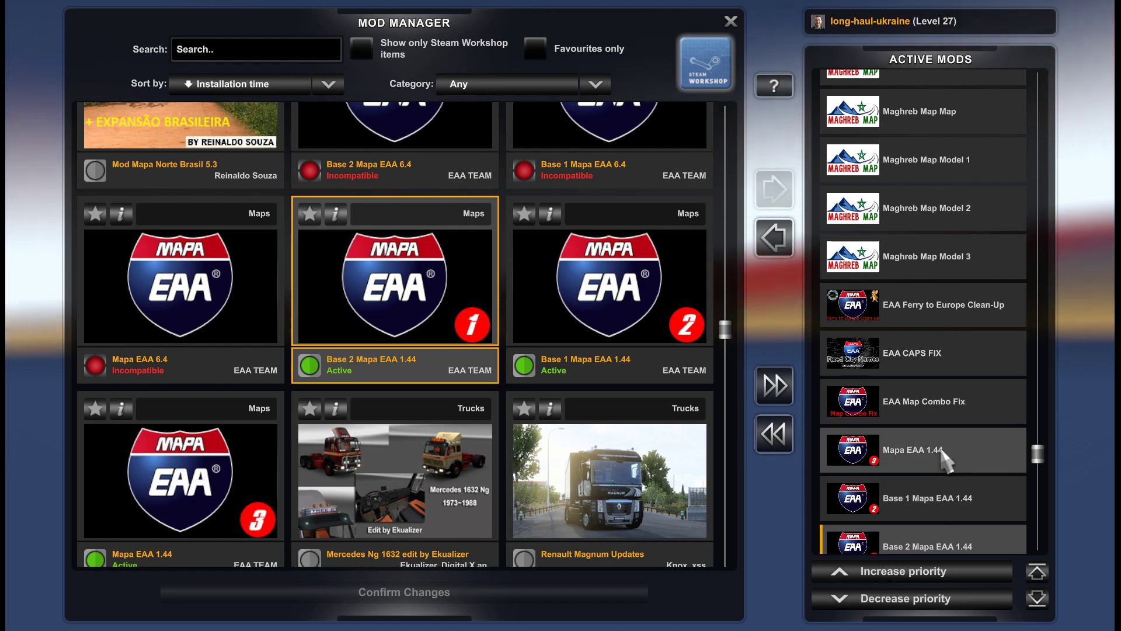
scroll(958, 438, down, 1)
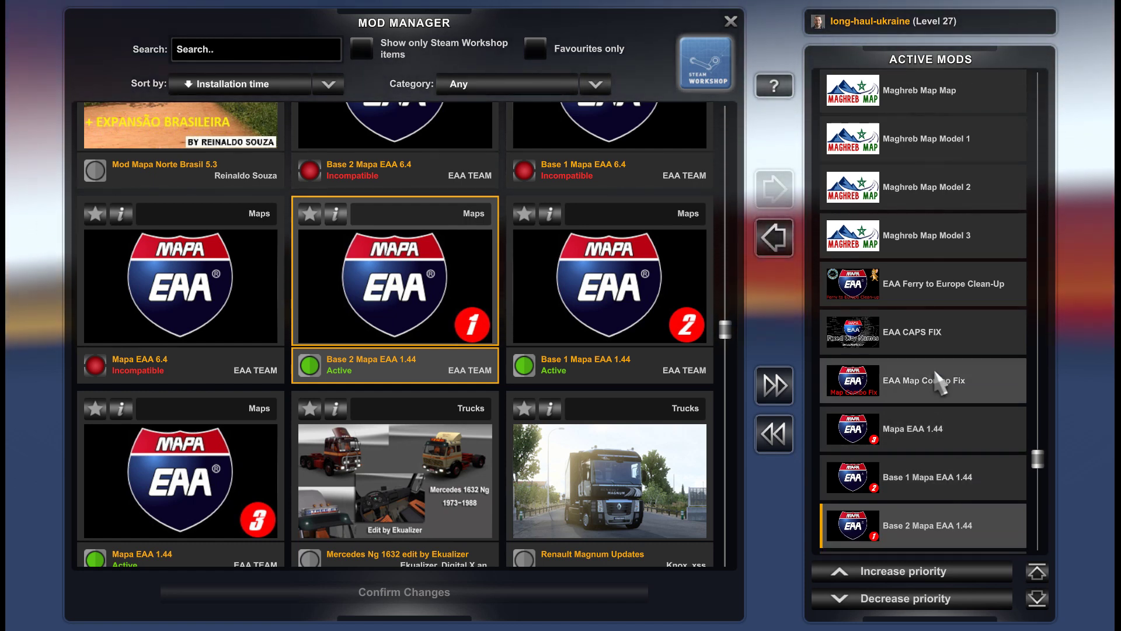
scroll(941, 329, down, 3)
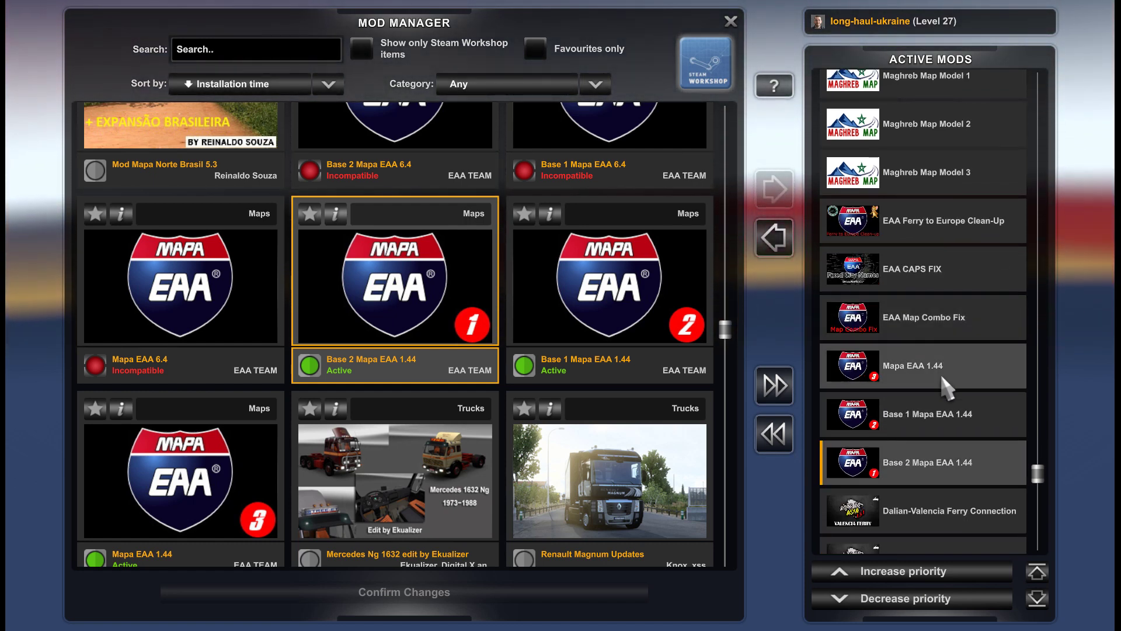
scroll(961, 442, up, 5)
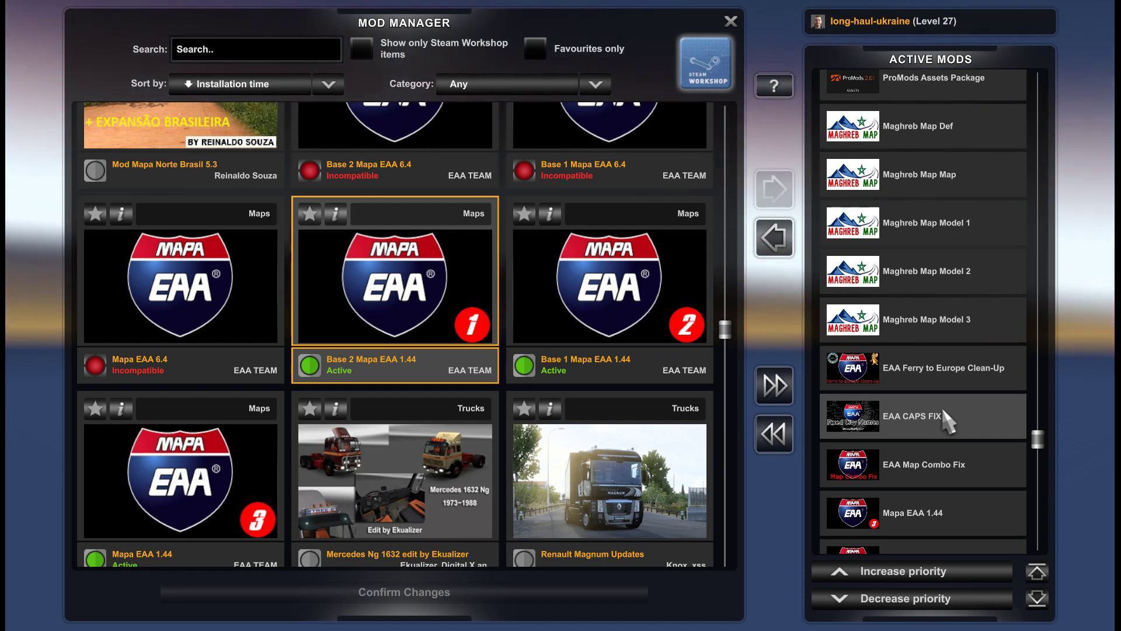
scroll(947, 419, up, 1)
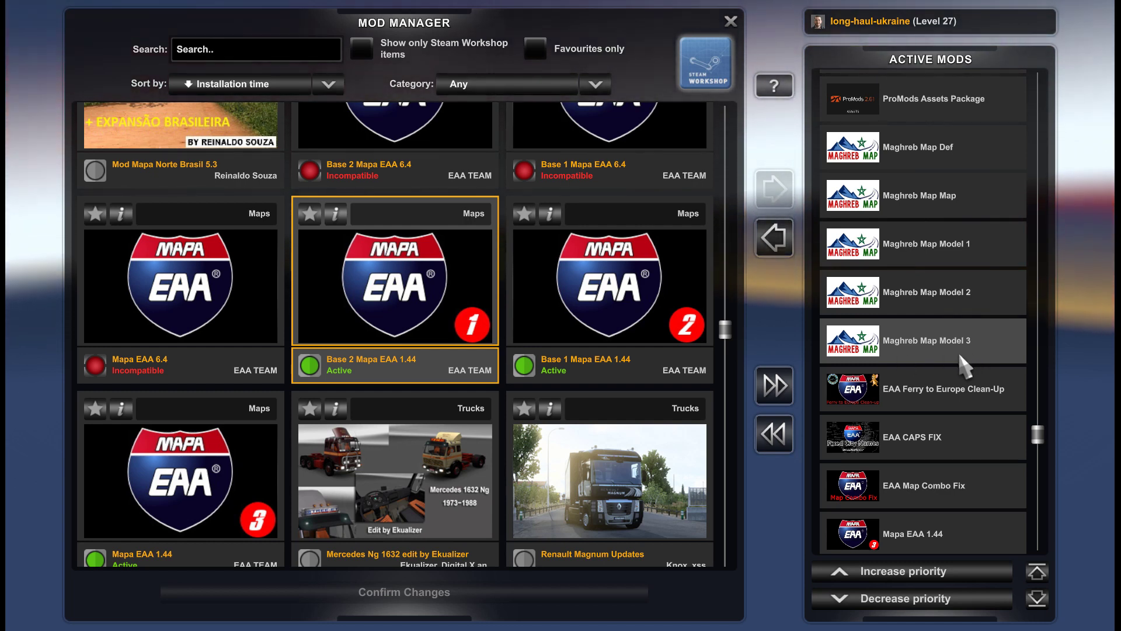
scroll(962, 374, up, 1)
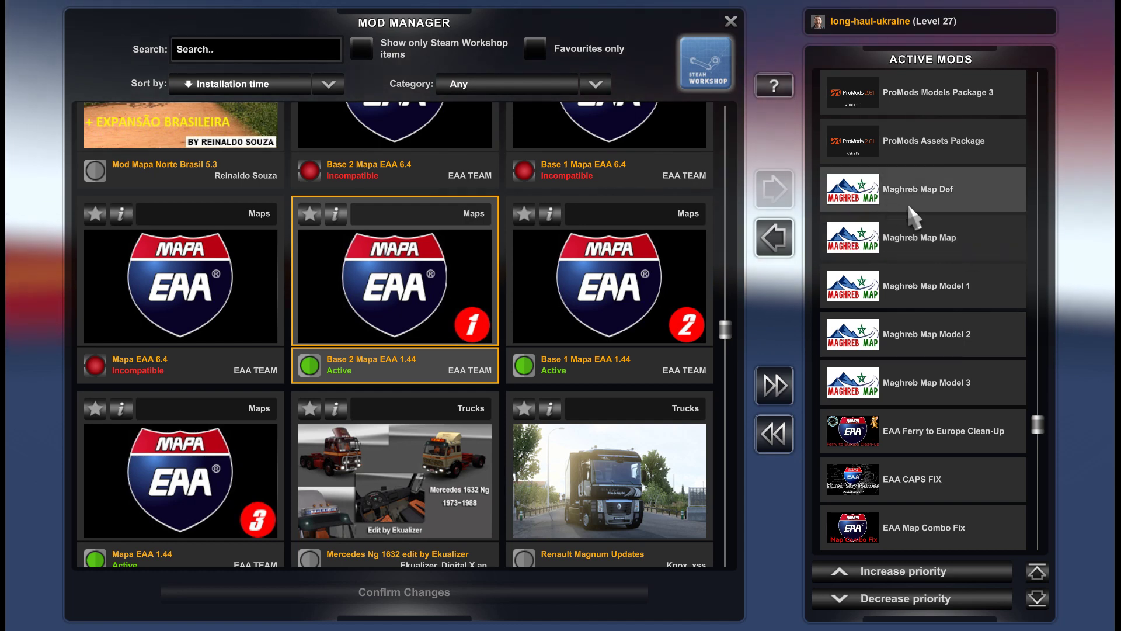
scroll(951, 195, up, 3)
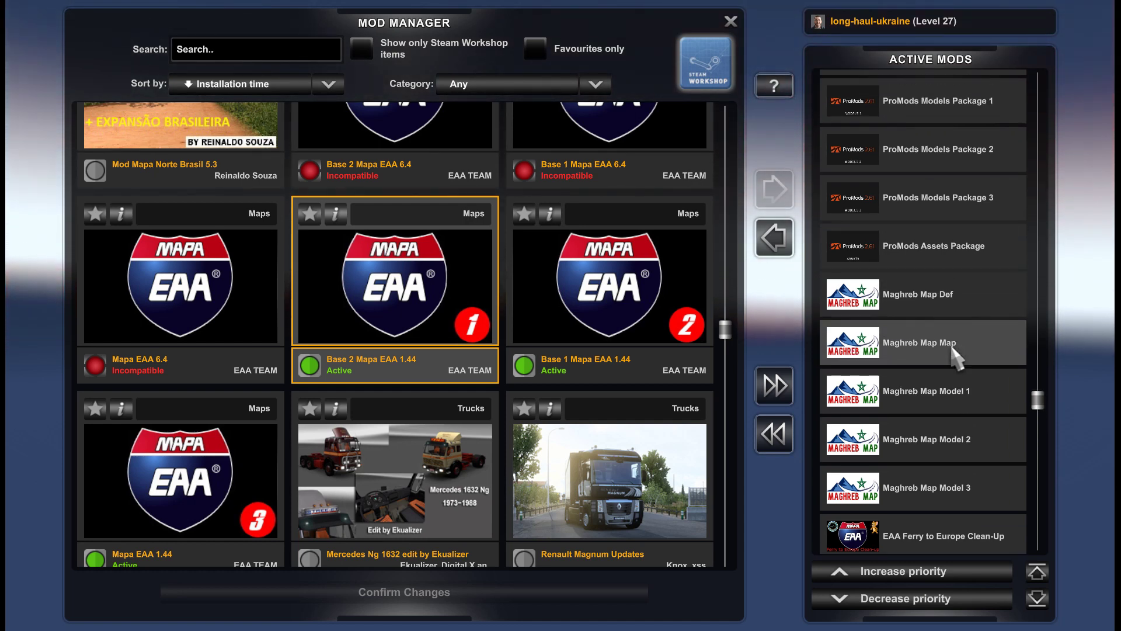
scroll(957, 356, up, 3)
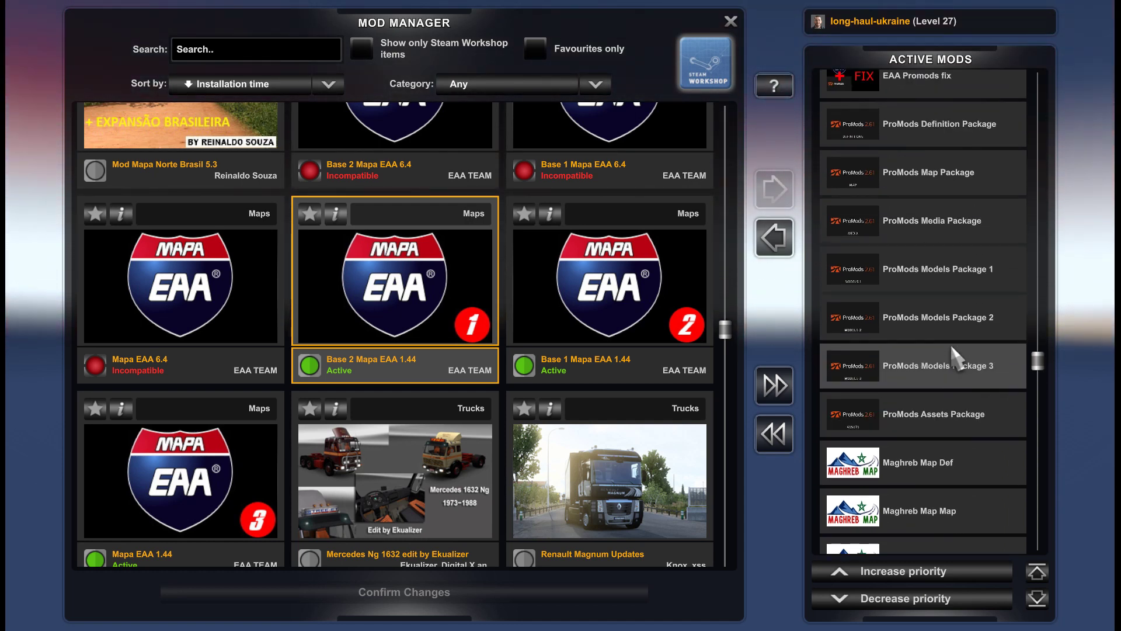
scroll(958, 358, up, 2)
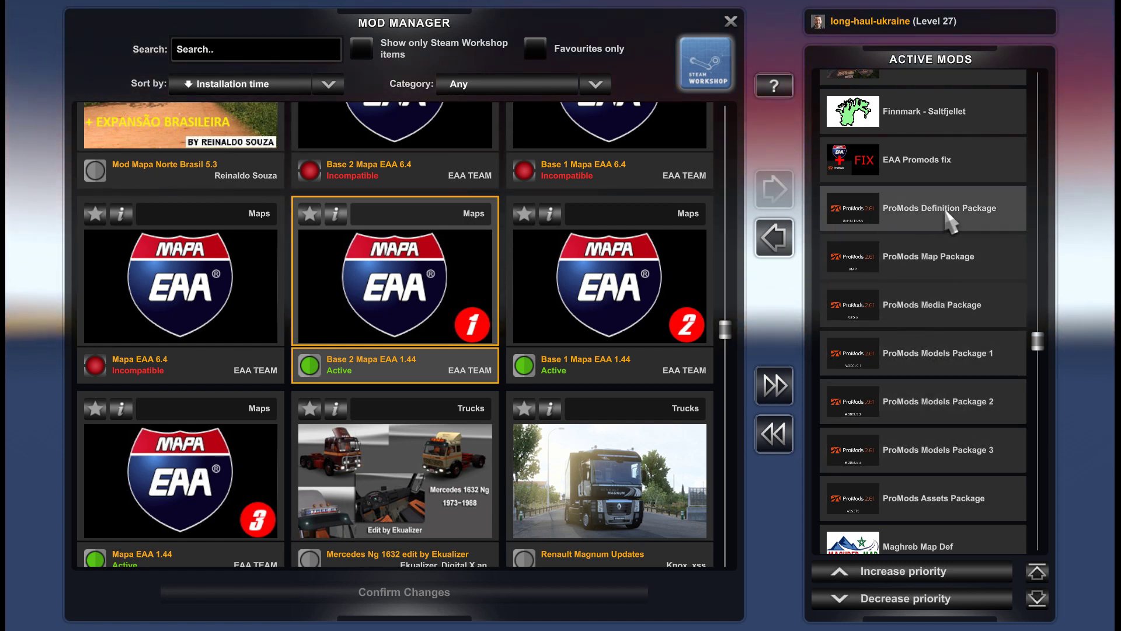
Scroll up the Active Mods list and select Finnmark - Saltfjellet to show its library tile
scroll(938, 358, up, 2)
scroll(934, 347, up, 2)
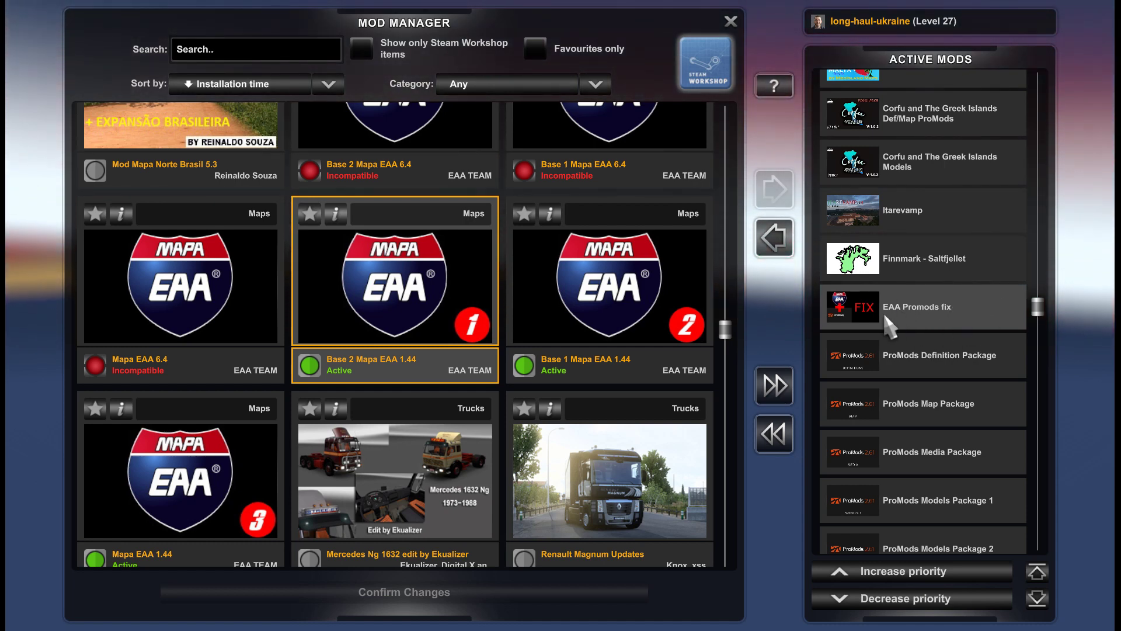
scroll(954, 316, up, 1)
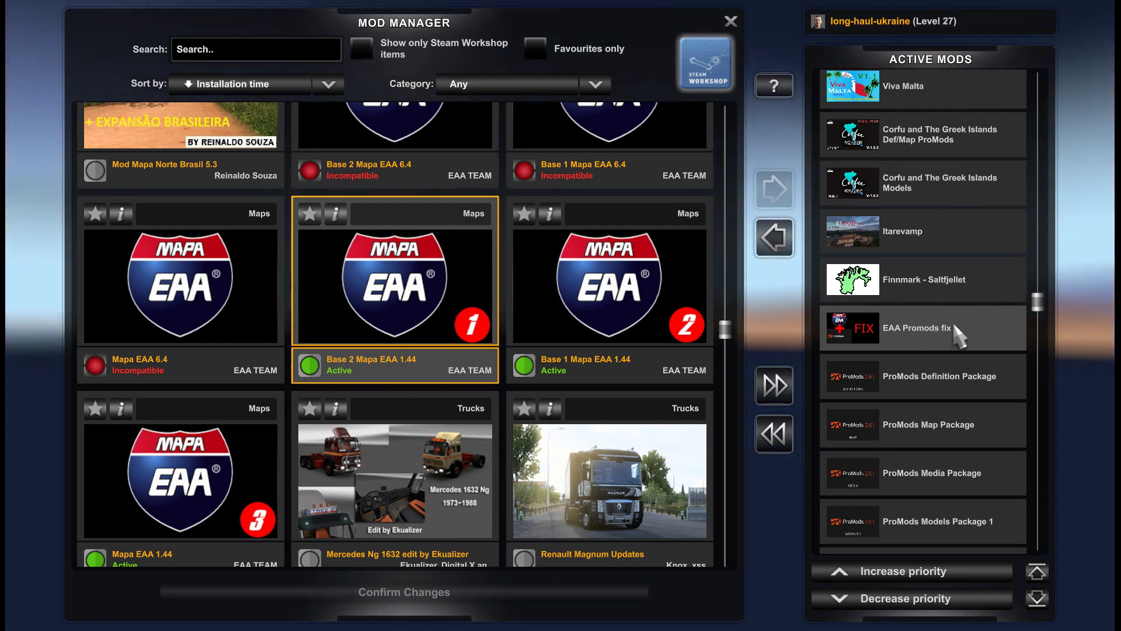
scroll(955, 327, up, 1)
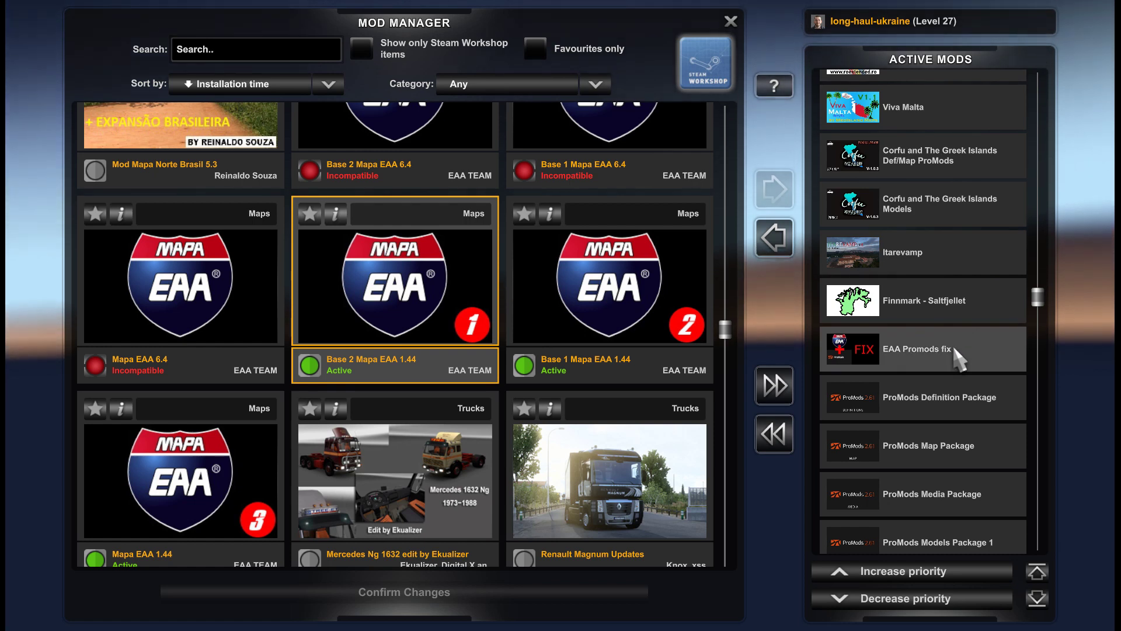
scroll(953, 349, up, 2)
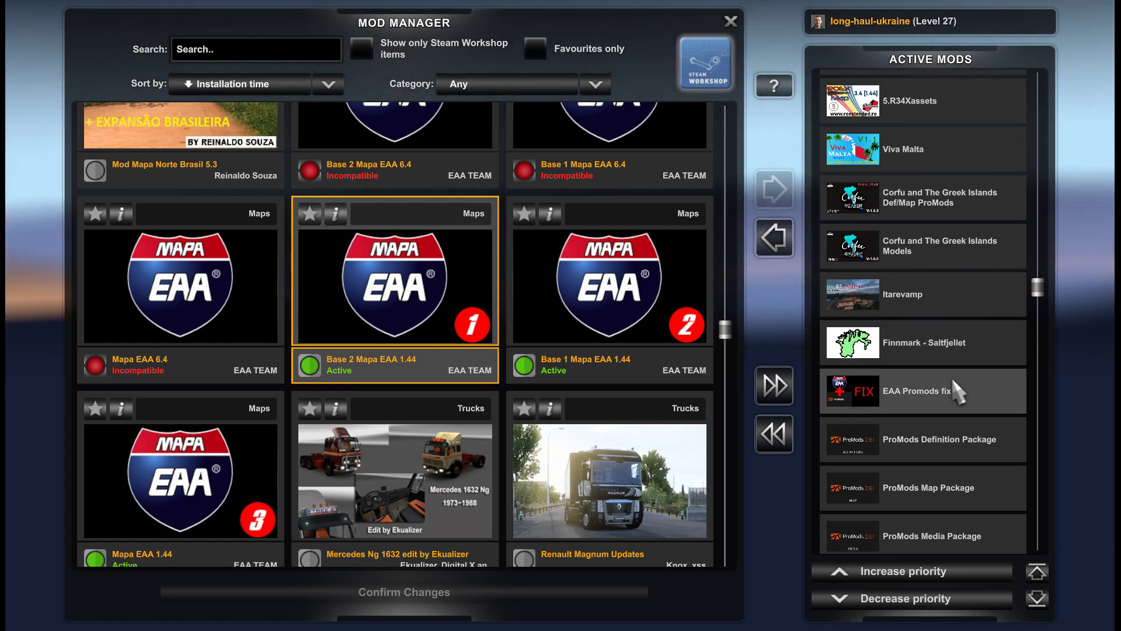
click(930, 352)
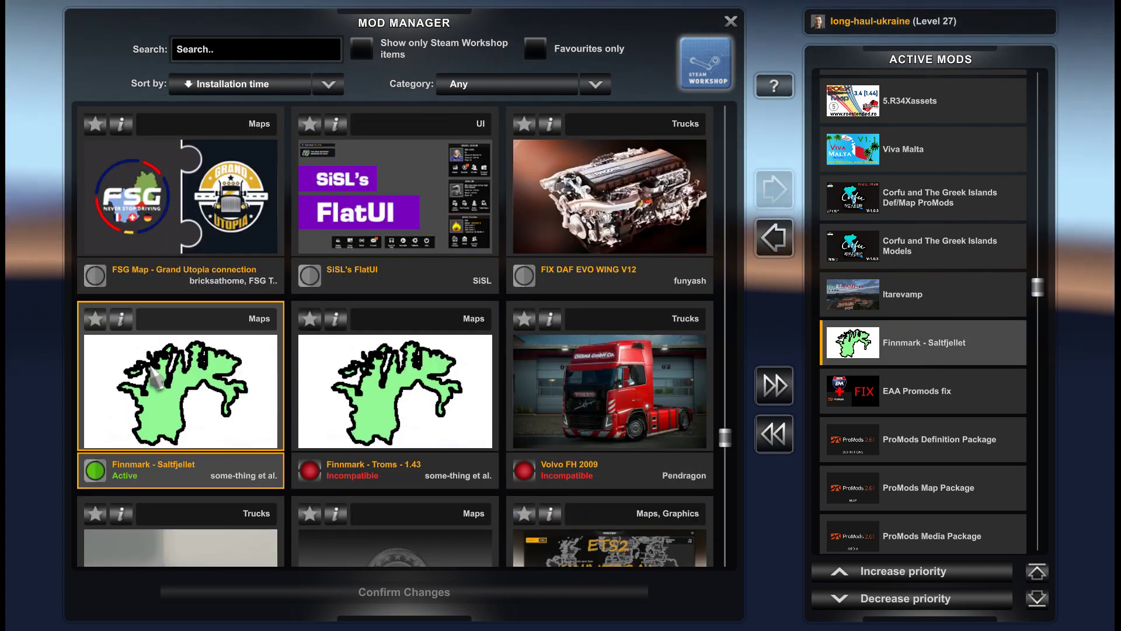
View and dismiss the Finnmark - Saltfjellet details, then select Itarevamp in the load order
click(121, 319)
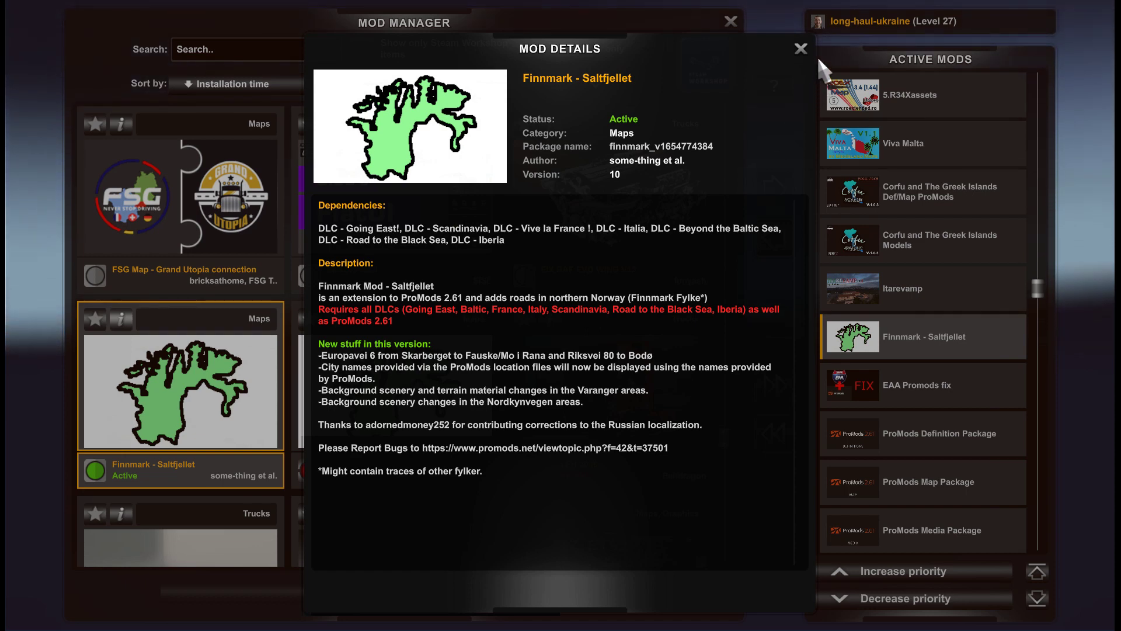
click(800, 49)
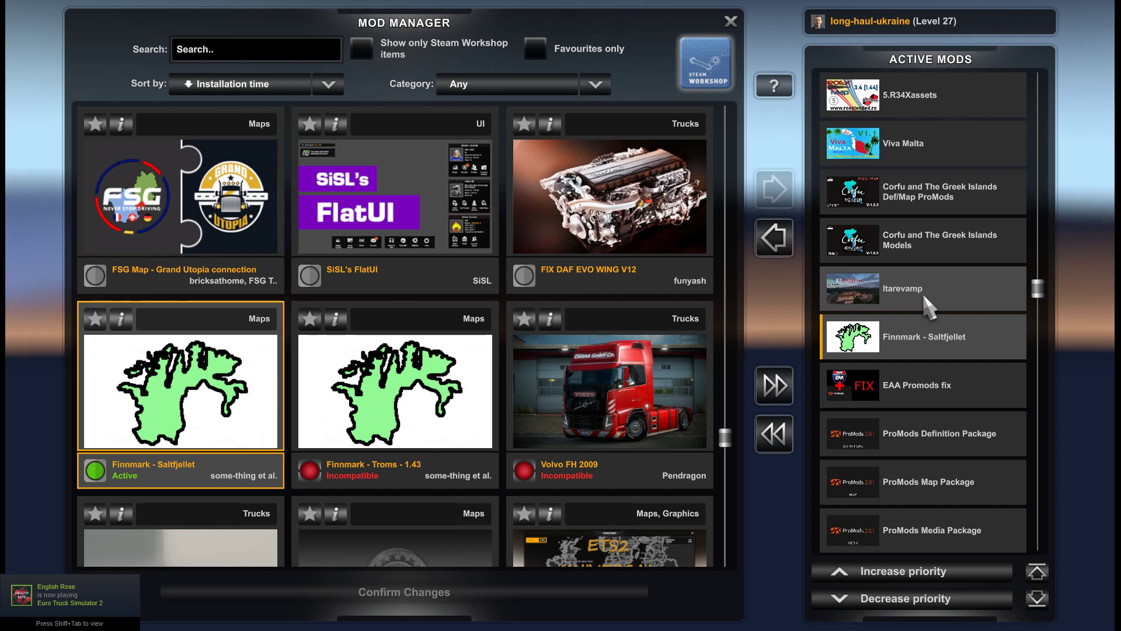
click(924, 295)
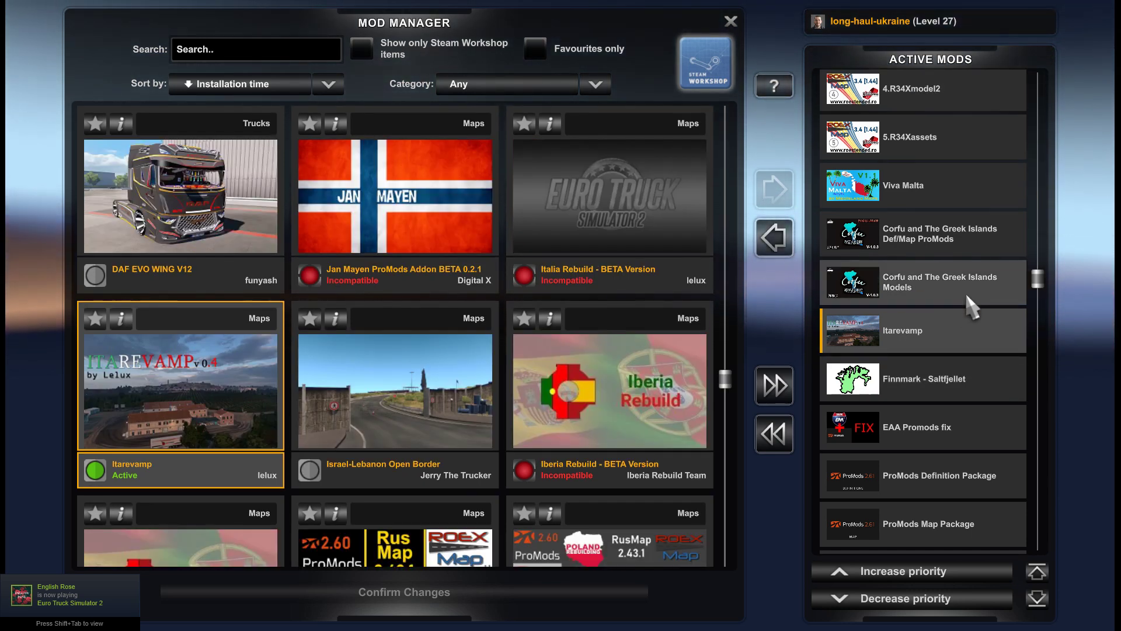
scroll(951, 306, up, 1)
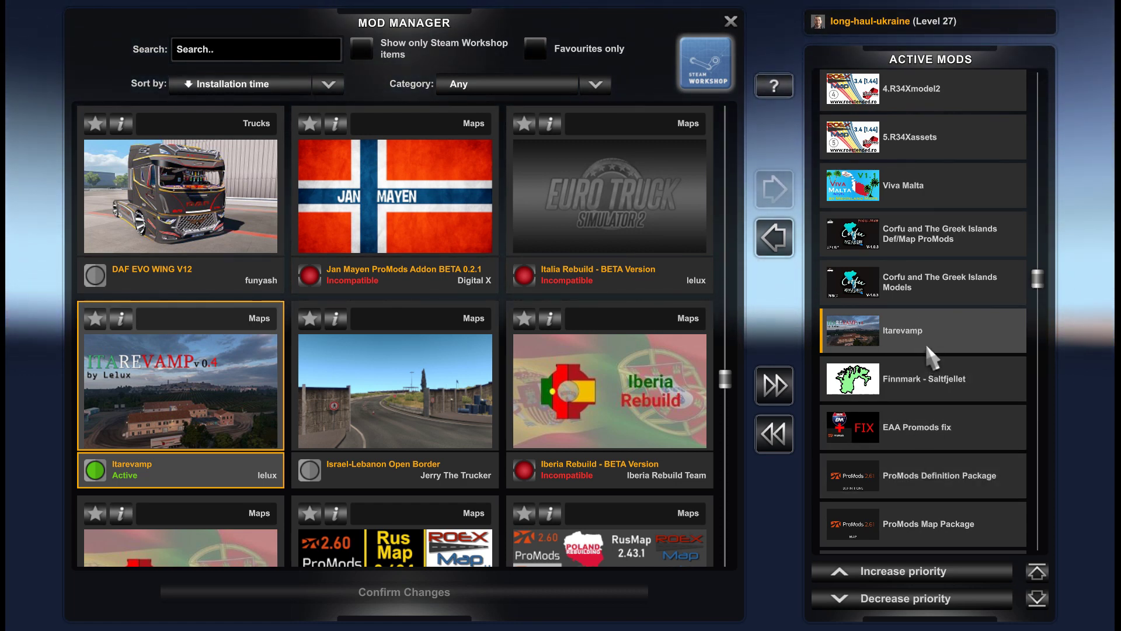
scroll(929, 330, up, 1)
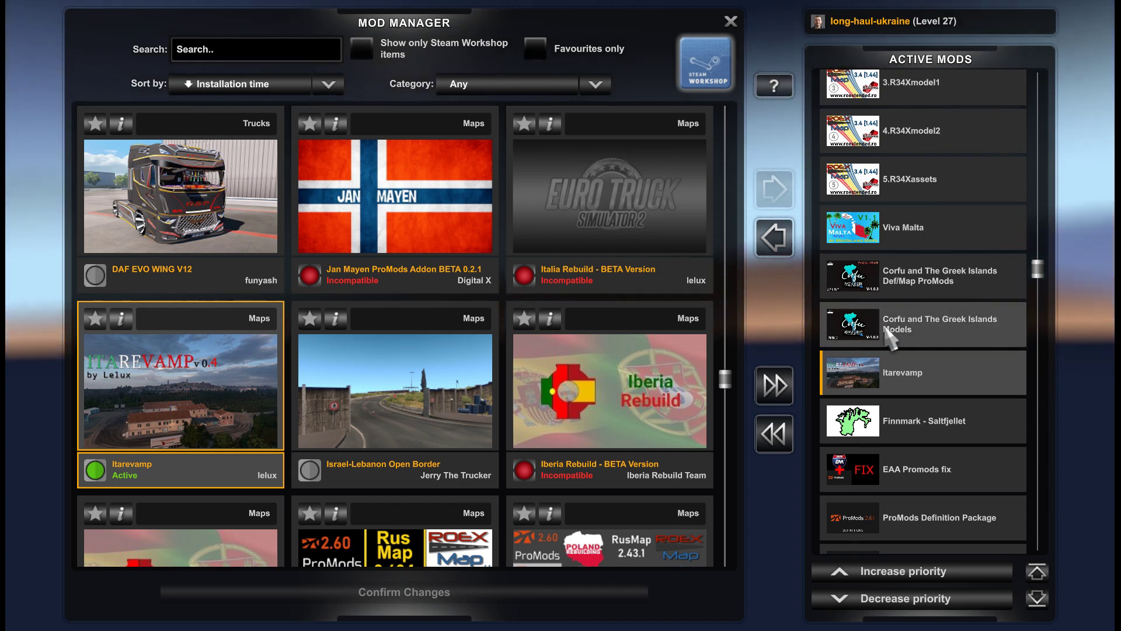
click(935, 325)
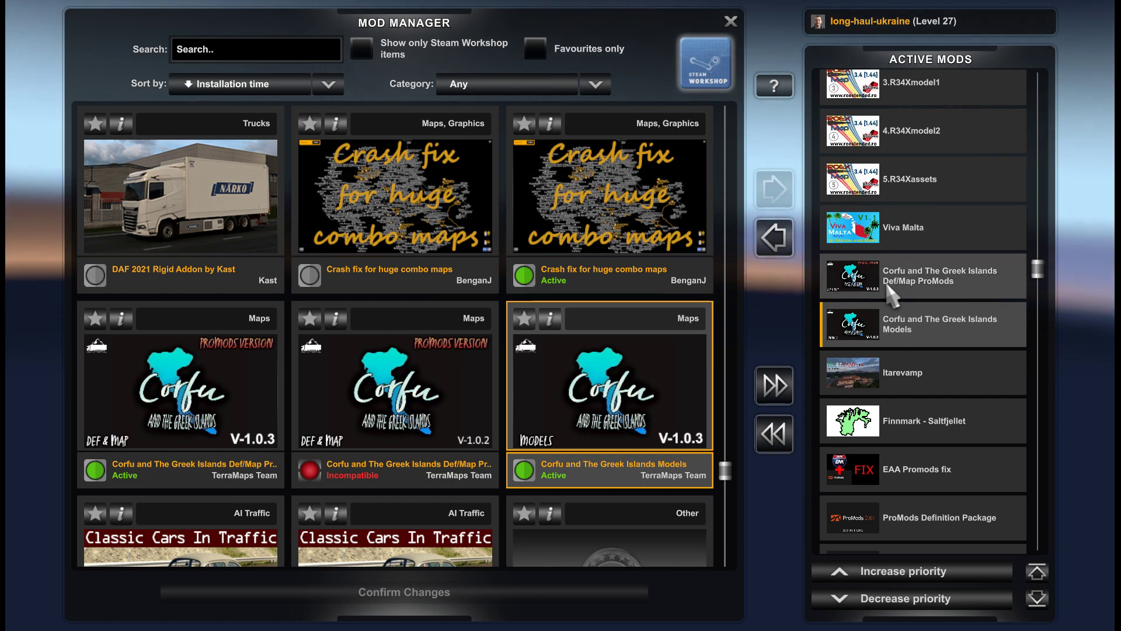
scroll(978, 286, up, 1)
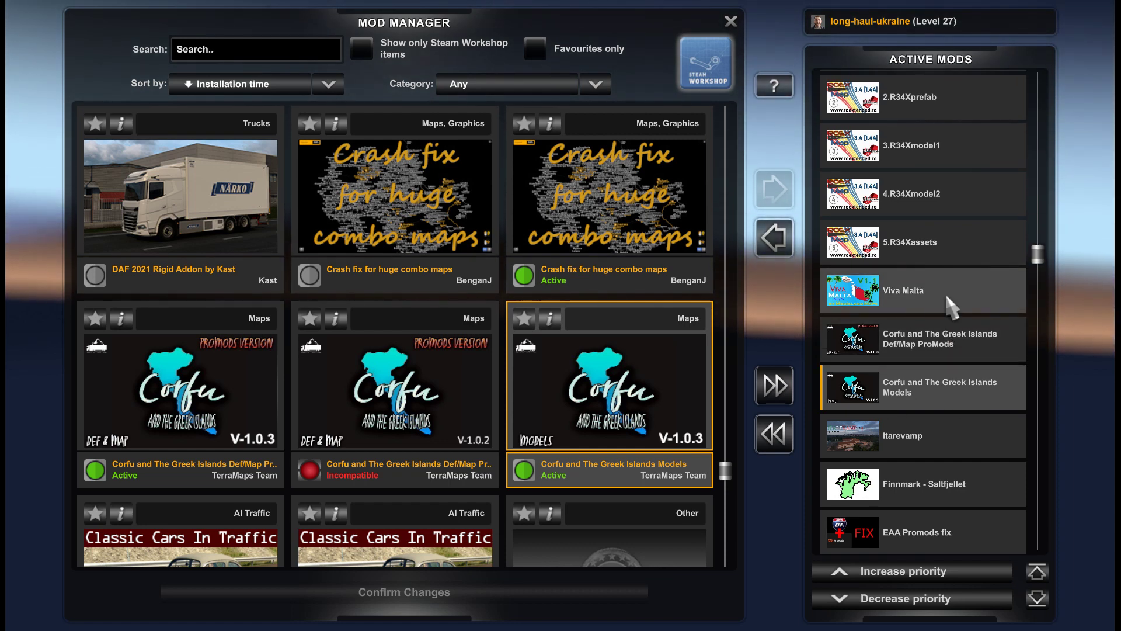
scroll(950, 295, up, 3)
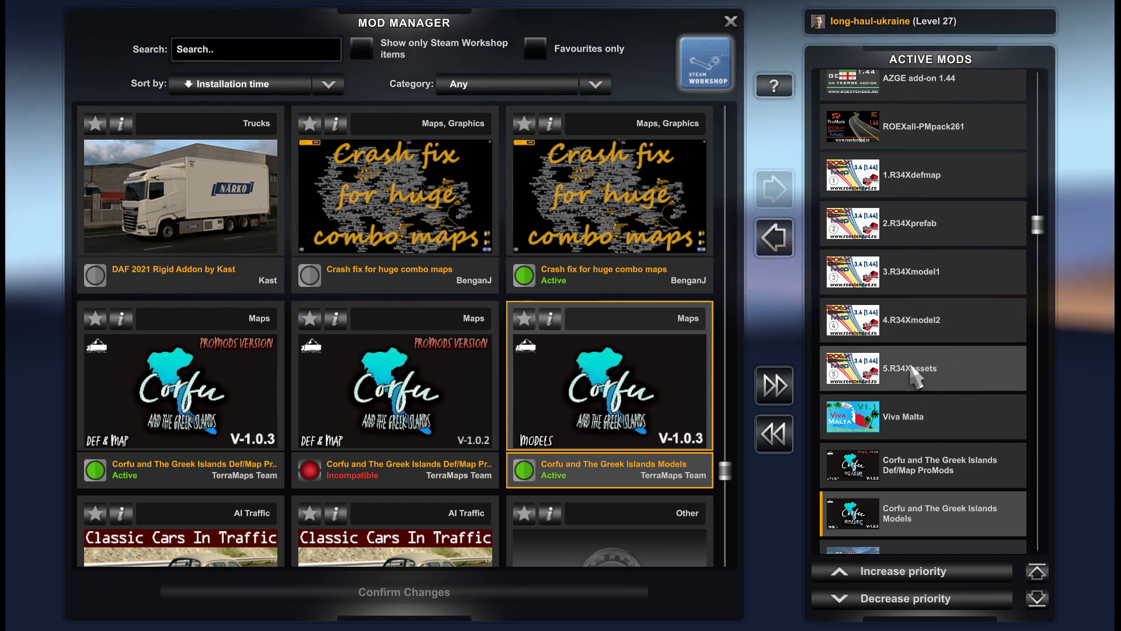
click(868, 377)
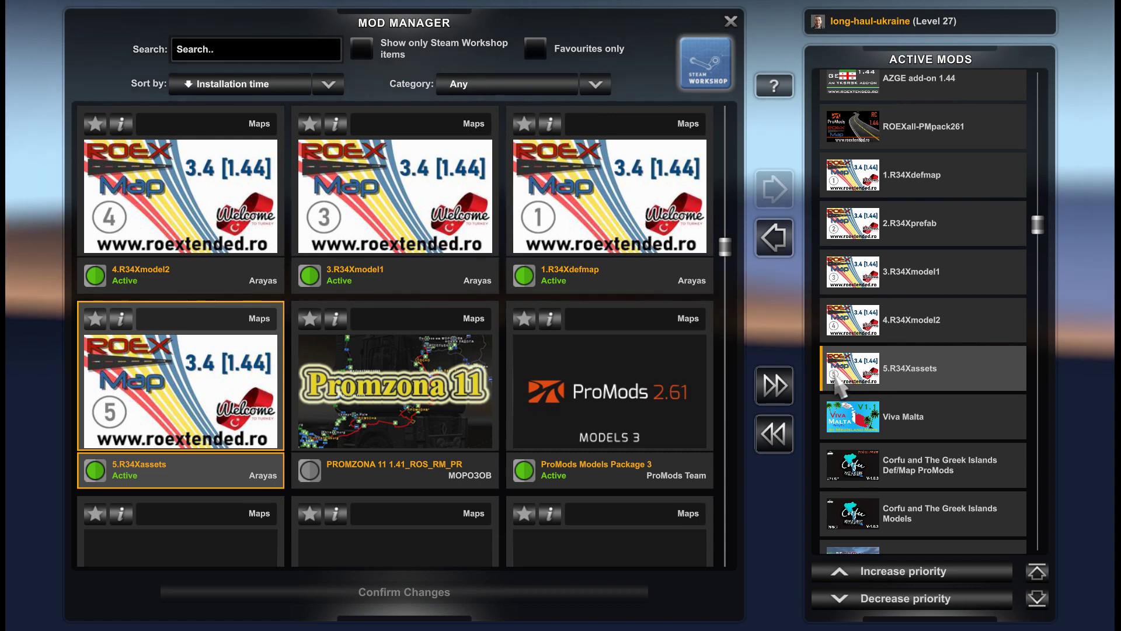
scroll(506, 379, up, 1)
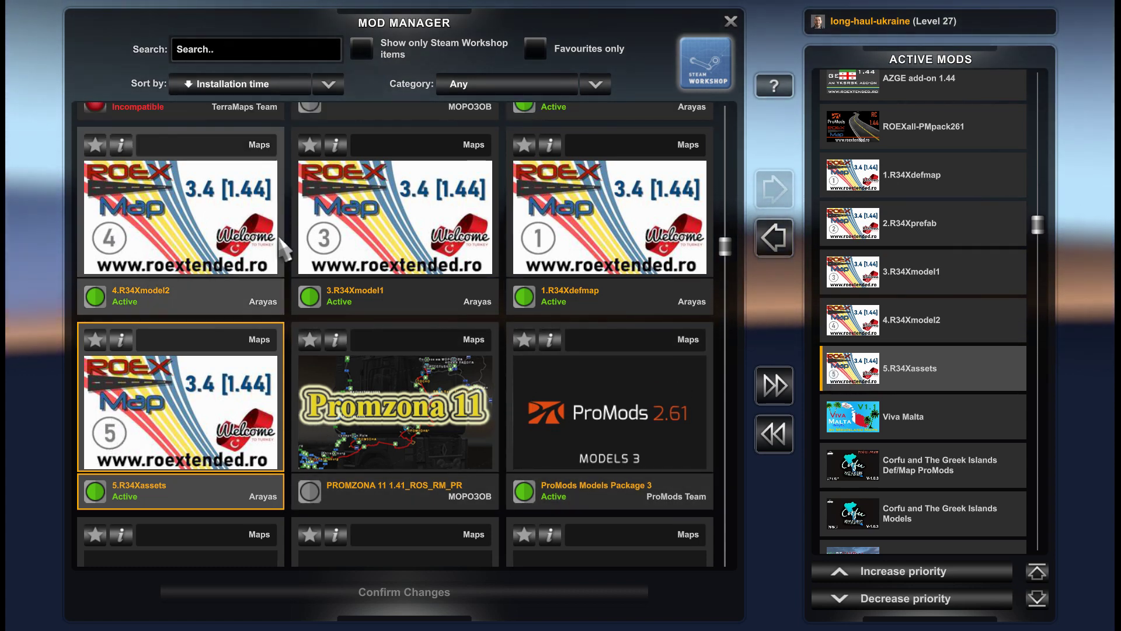
scroll(280, 245, up, 4)
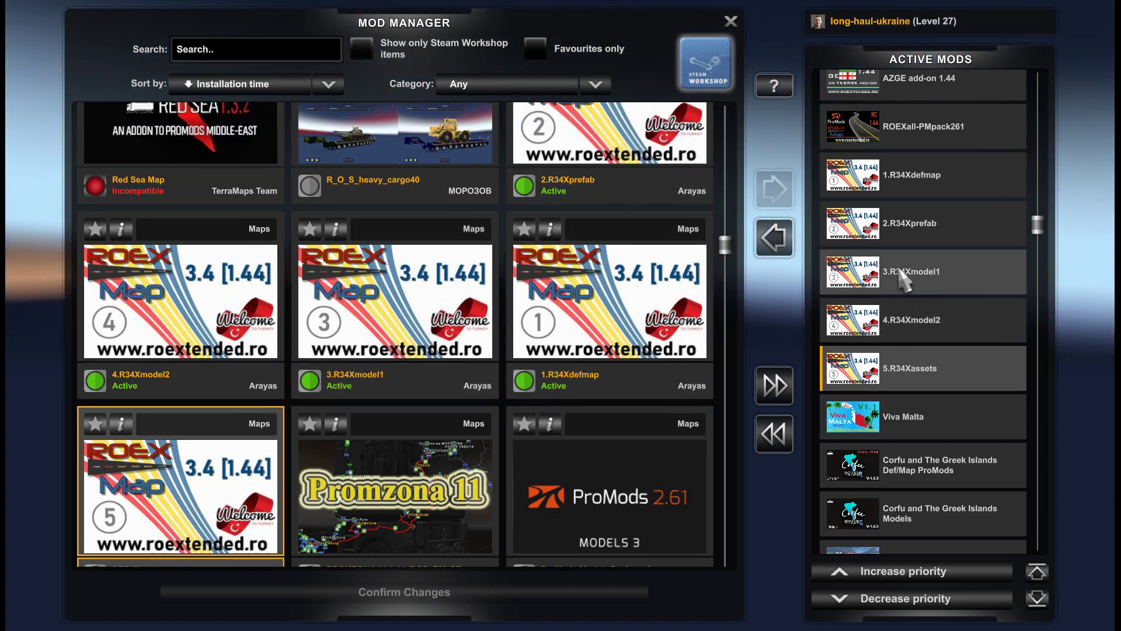
scroll(917, 292, up, 3)
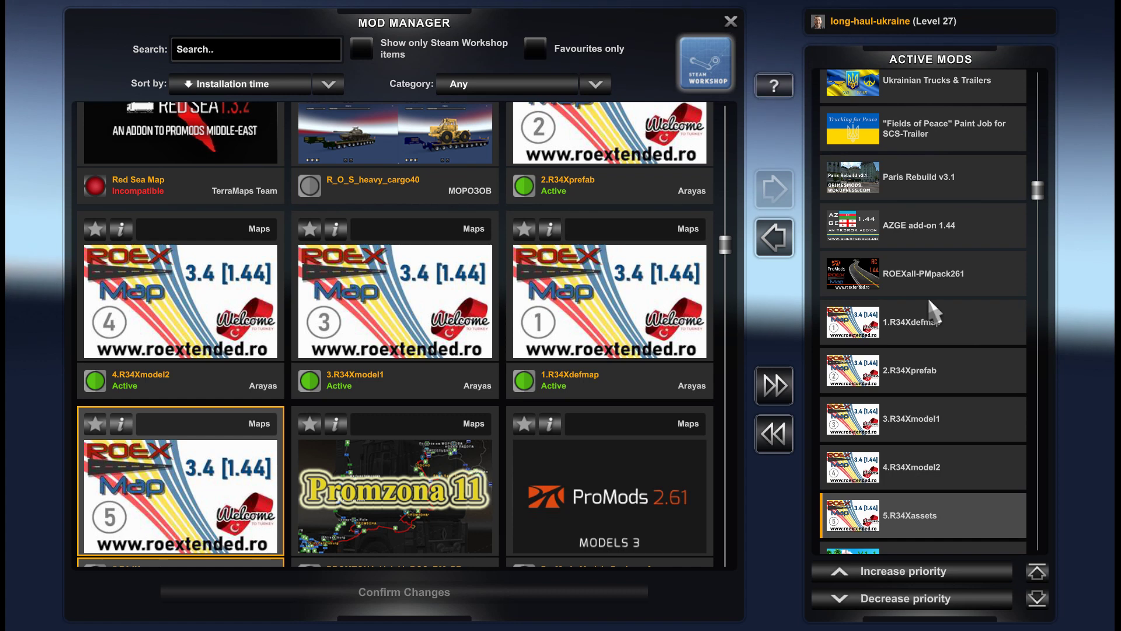
scroll(929, 300, down, 1)
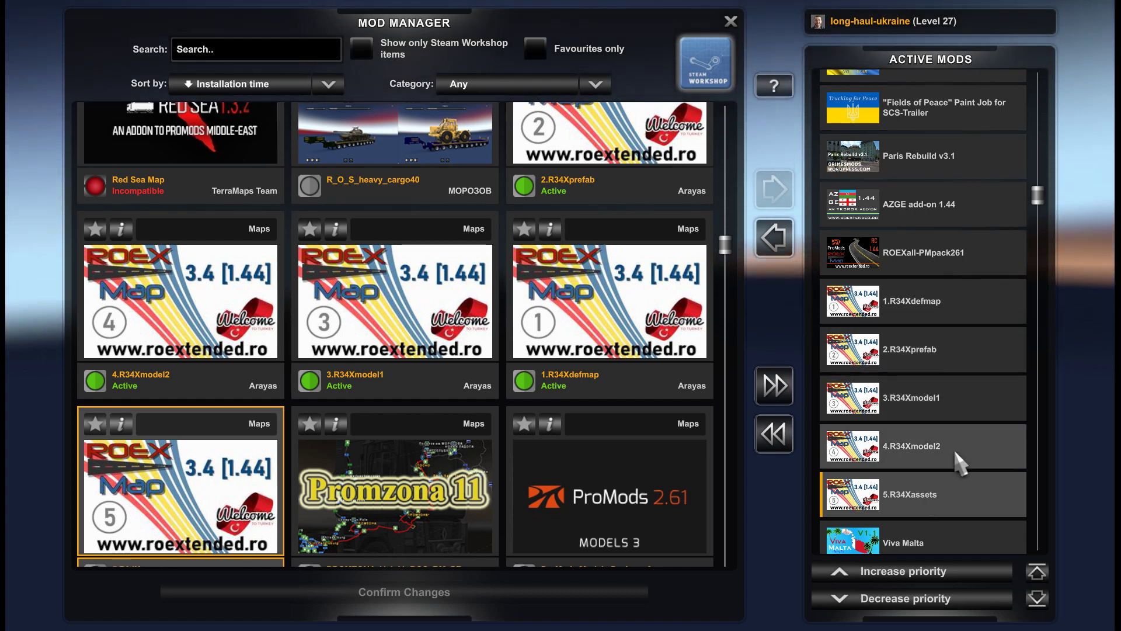
scroll(893, 447, up, 1)
scroll(925, 295, up, 1)
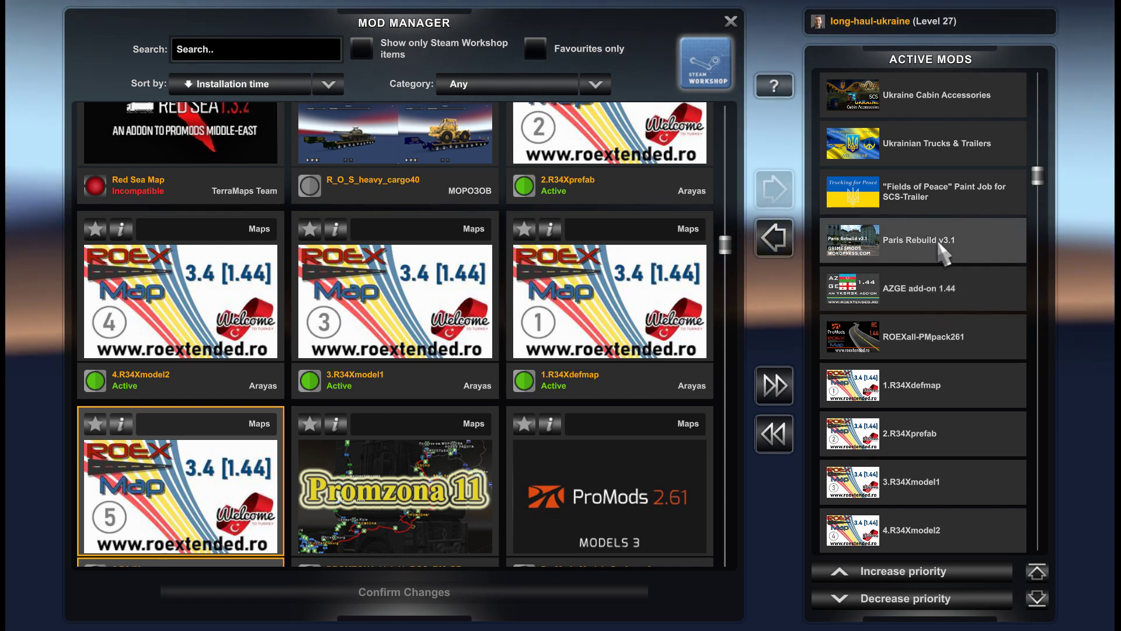
click(909, 241)
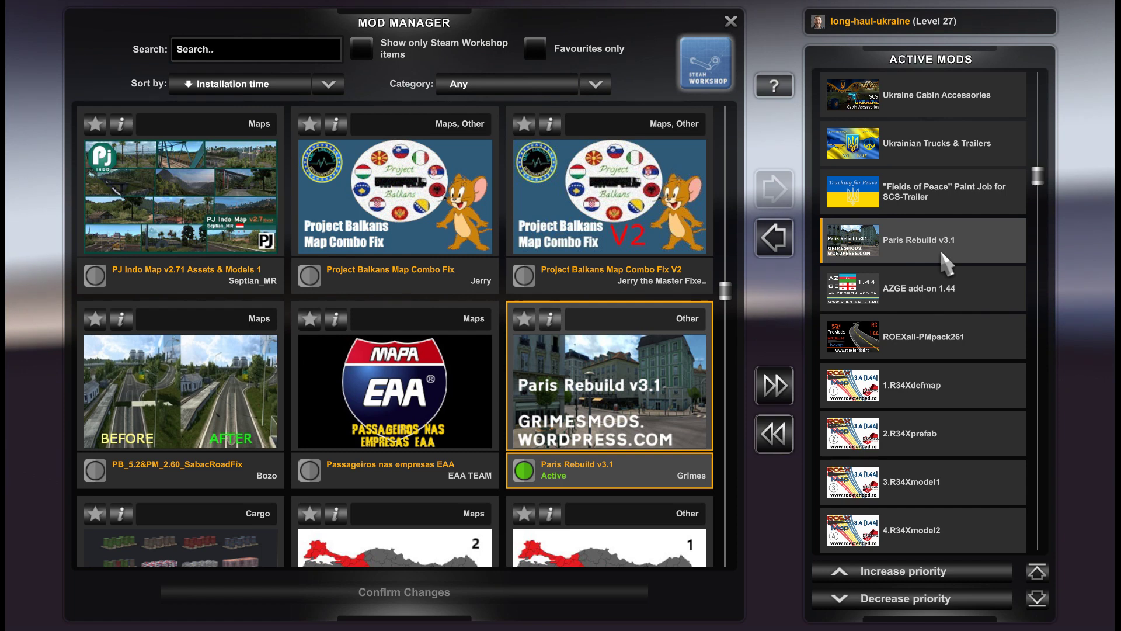
scroll(922, 251, up, 2)
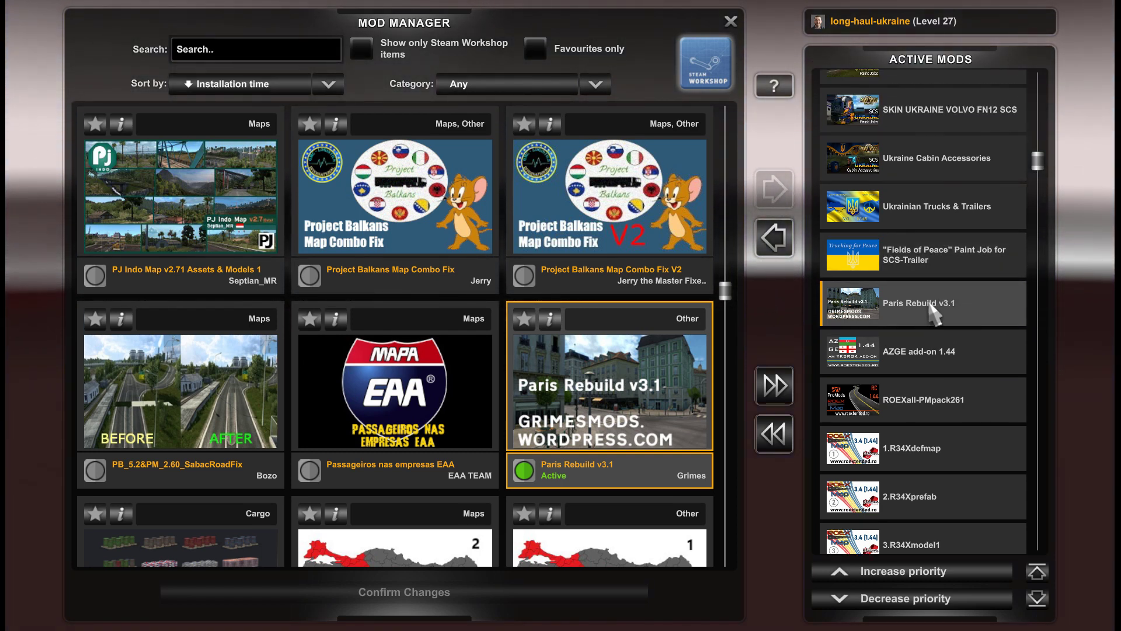
scroll(929, 304, up, 1)
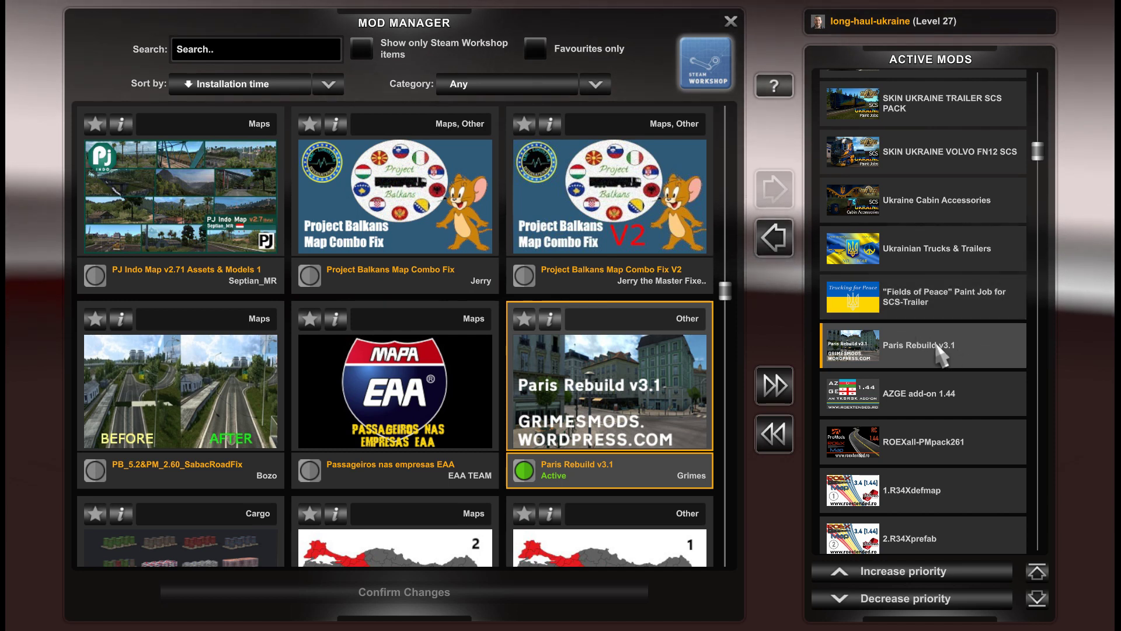
scroll(938, 344, up, 1)
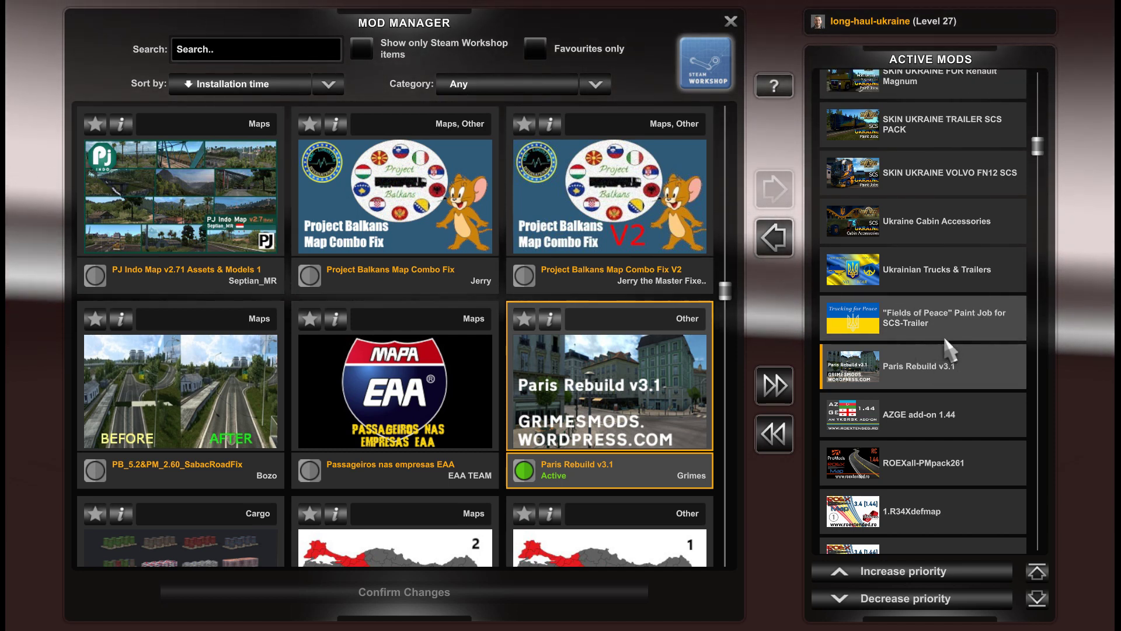
scroll(953, 349, up, 3)
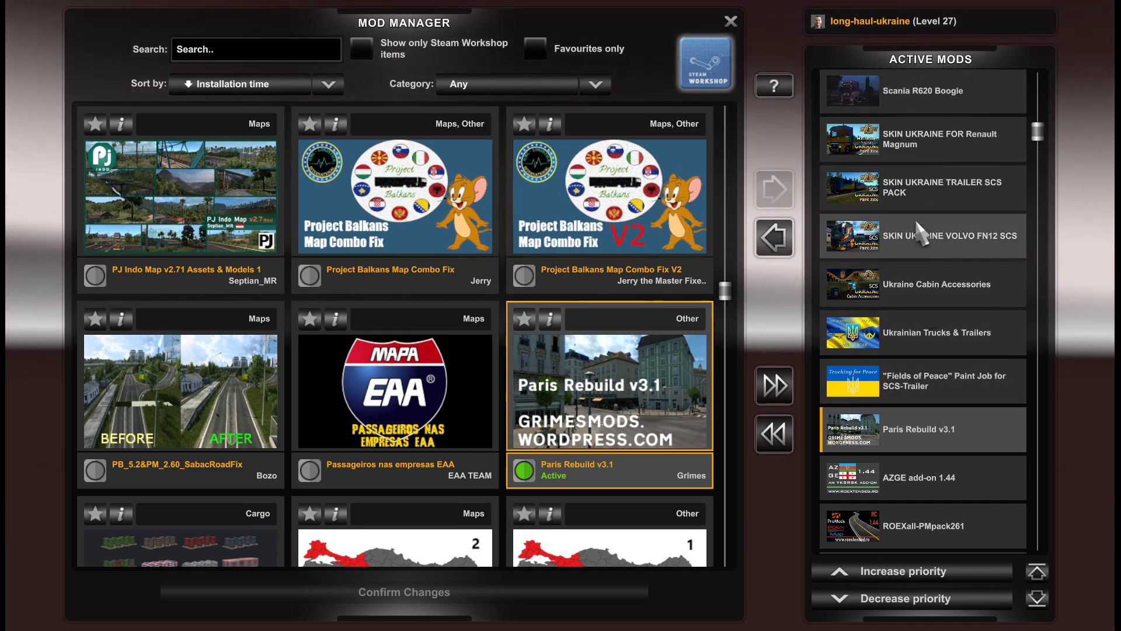
scroll(946, 344, up, 4)
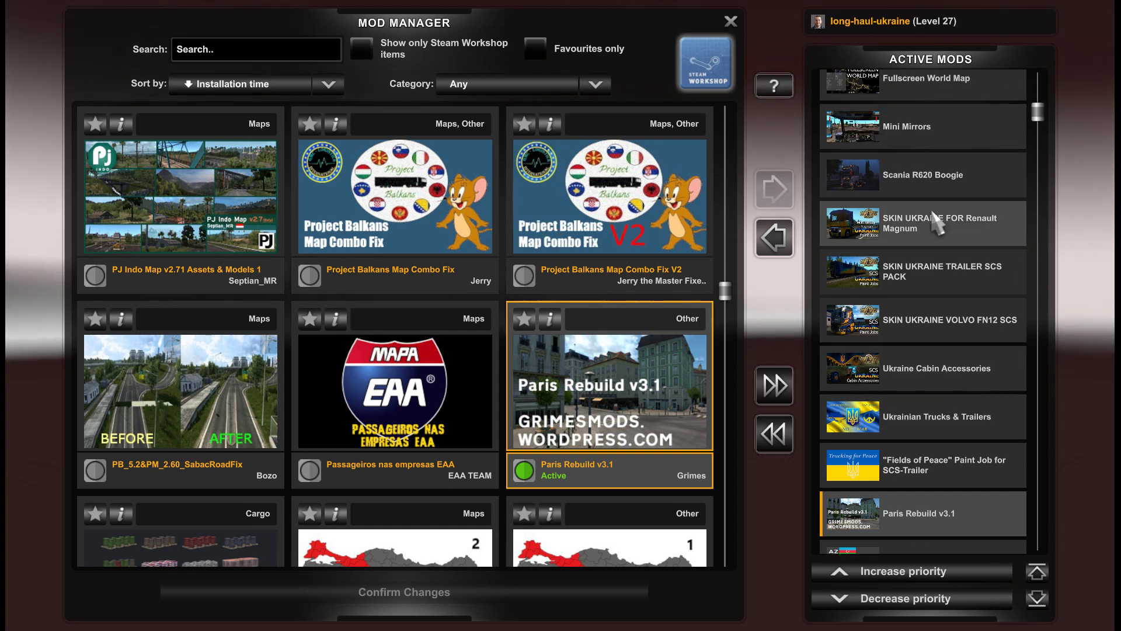
scroll(934, 222, up, 5)
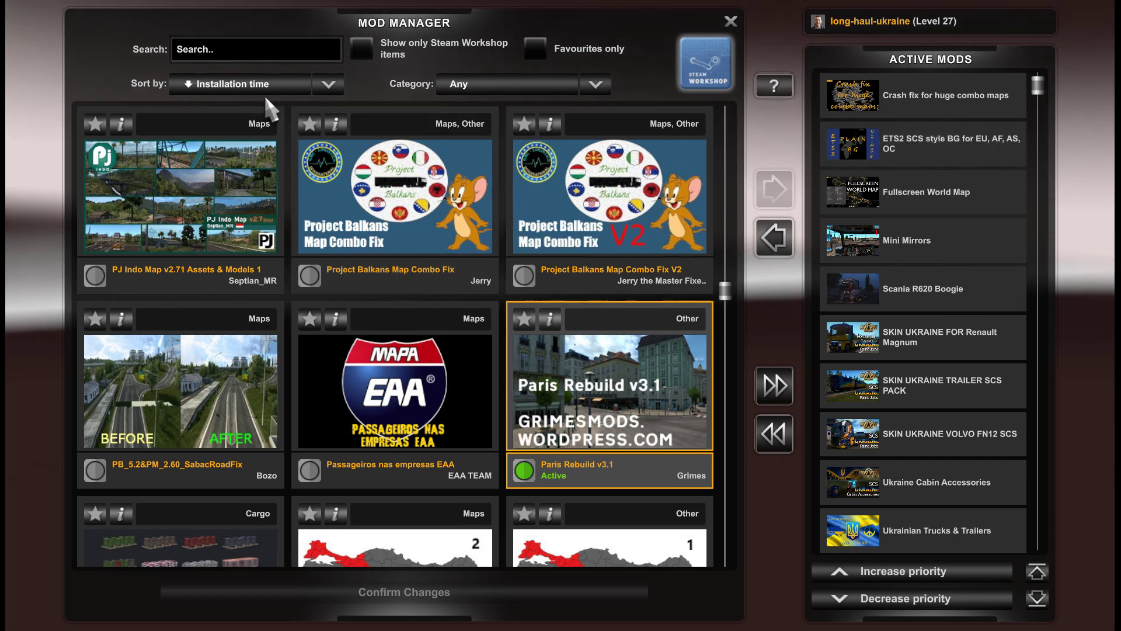
Filter installed mods by 'bg', select ETS2 SCS style BG, and move BG+ below Paris Rebuild v3.1
click(213, 56)
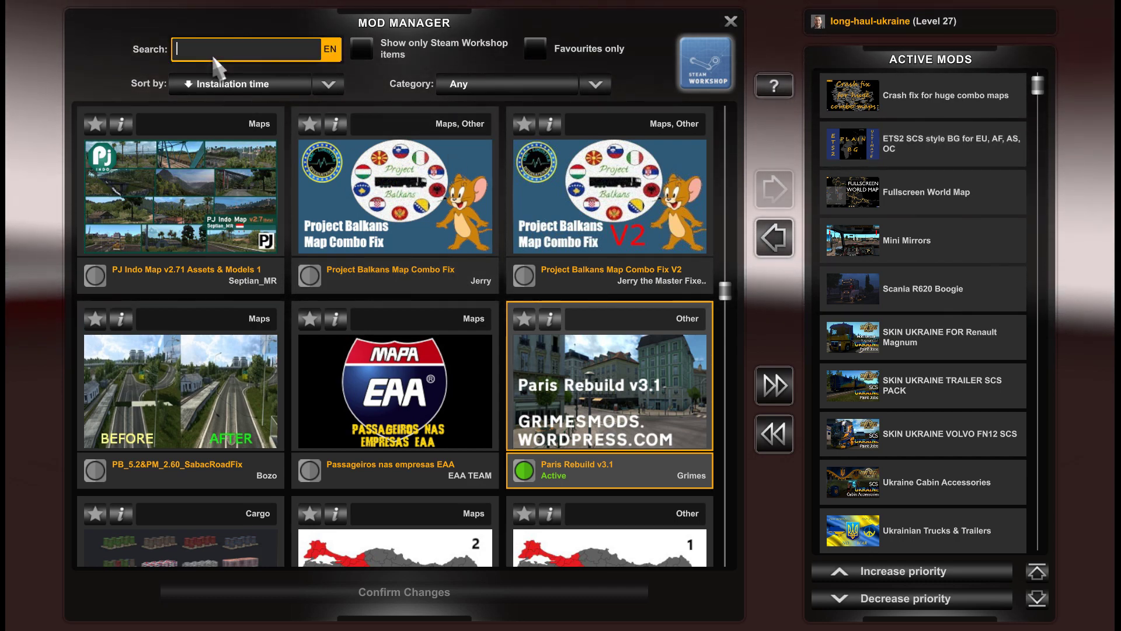
text(bg)
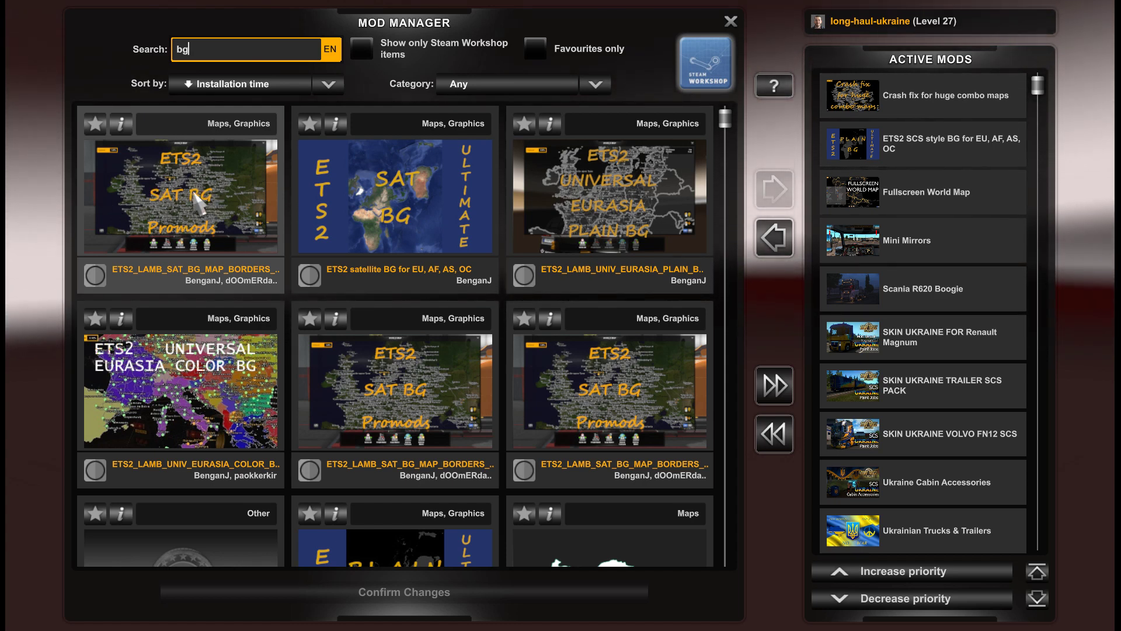
scroll(584, 210, down, 1)
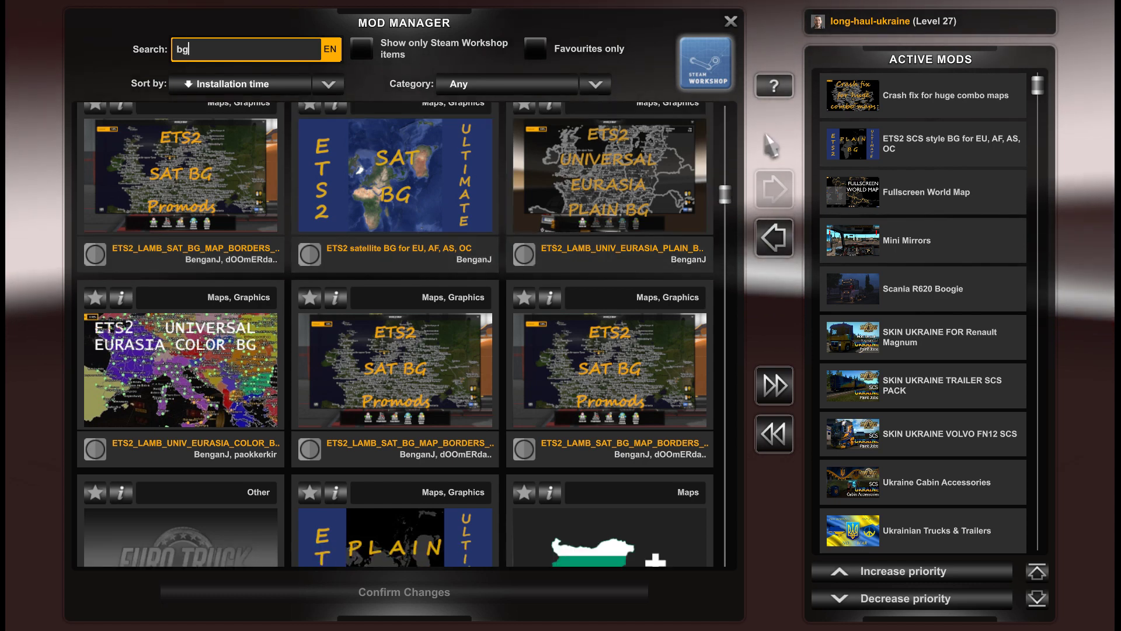
click(861, 133)
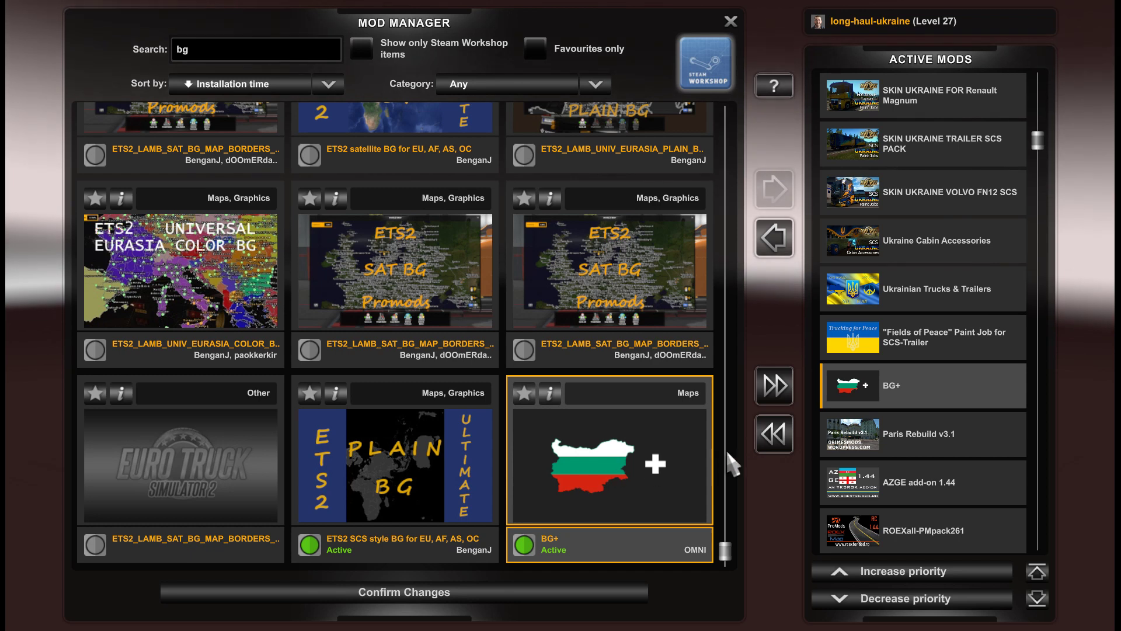
click(900, 602)
Lower BG+ ten places, past AZGE, ROEXall-PMpack261, the five R34X packs, Viva Malta and both Corfu mods
click(900, 602)
click(900, 602)
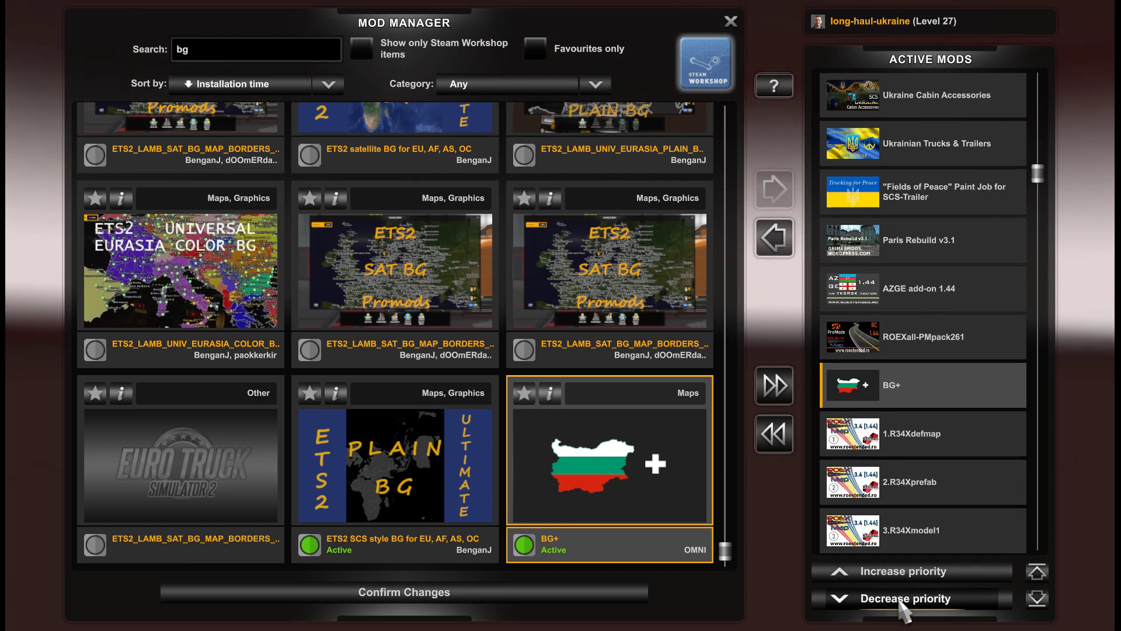
click(900, 602)
click(900, 602)
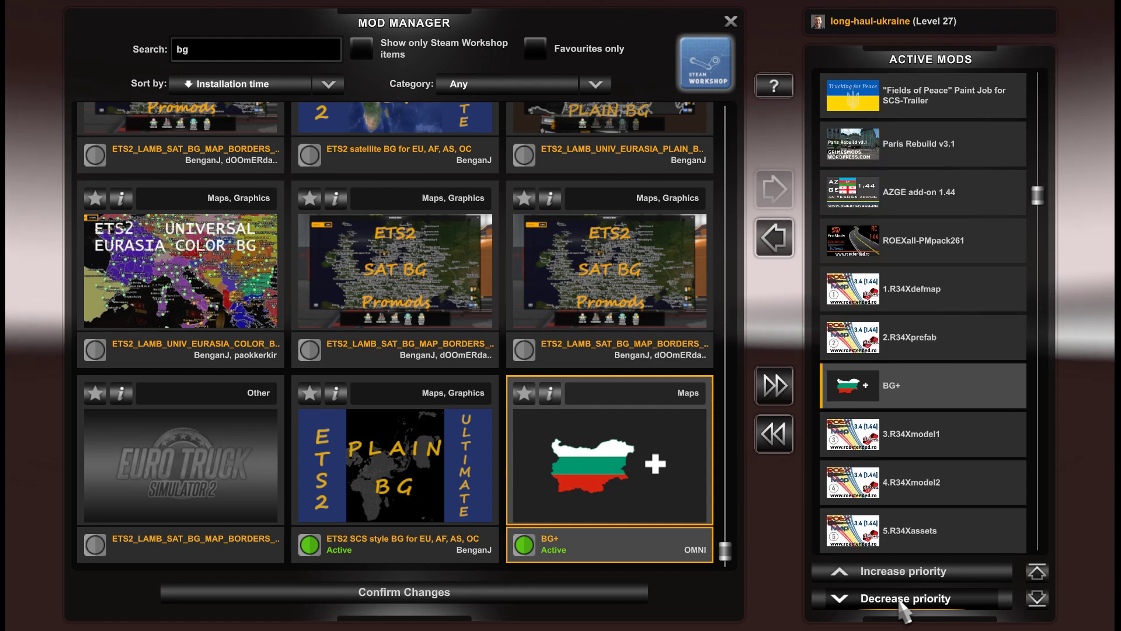
click(900, 602)
click(900, 602)
click(900, 602)
click(900, 602)
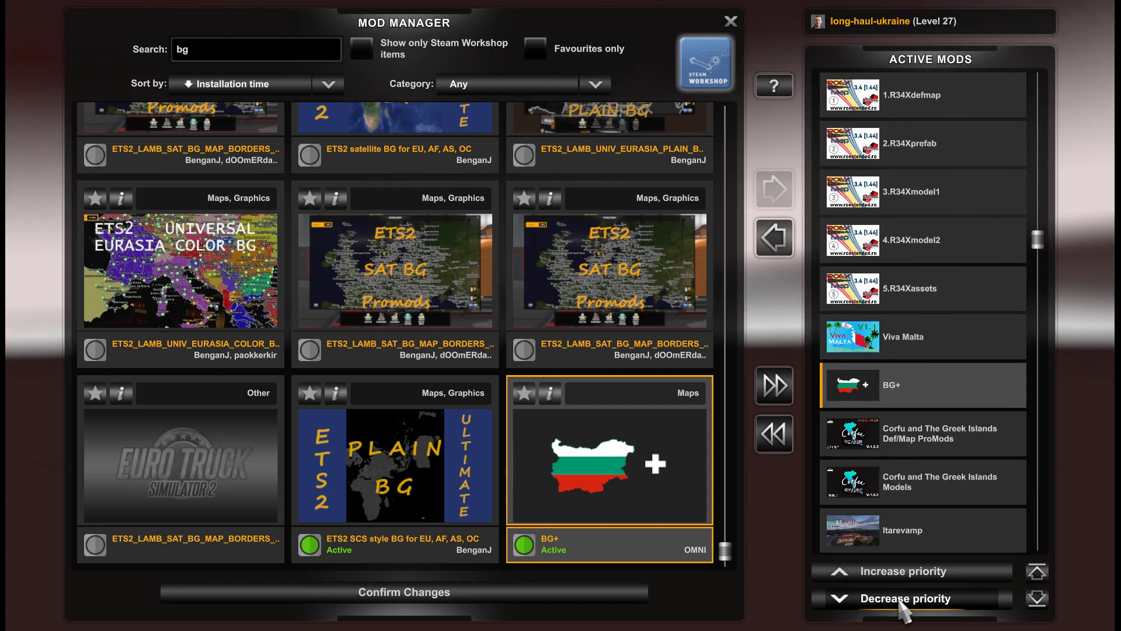
click(900, 602)
click(900, 602)
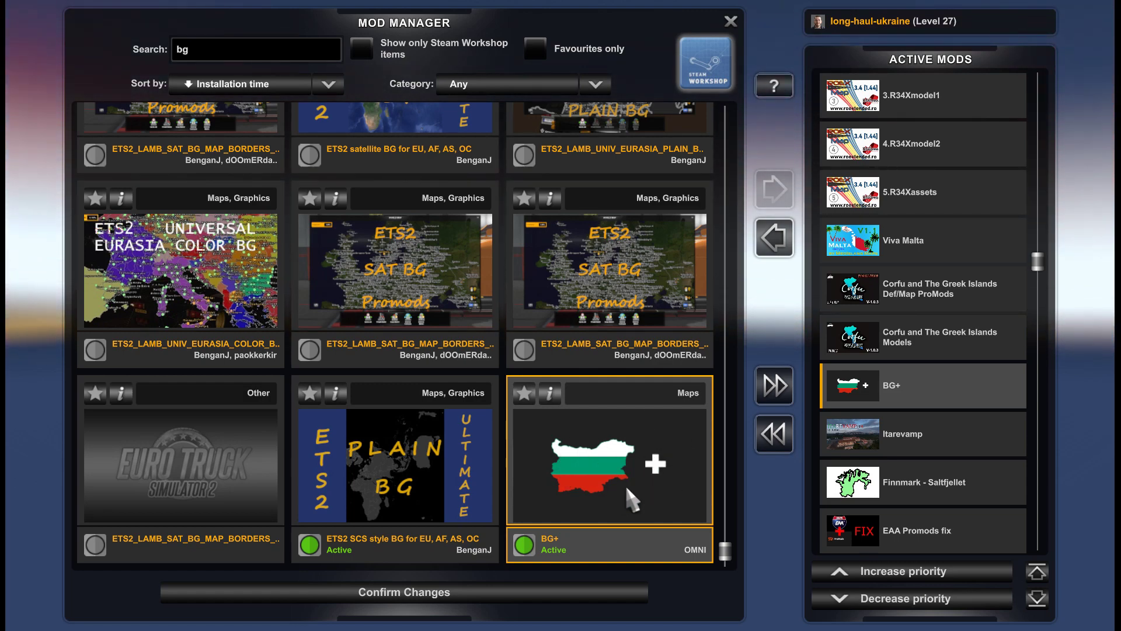
click(548, 391)
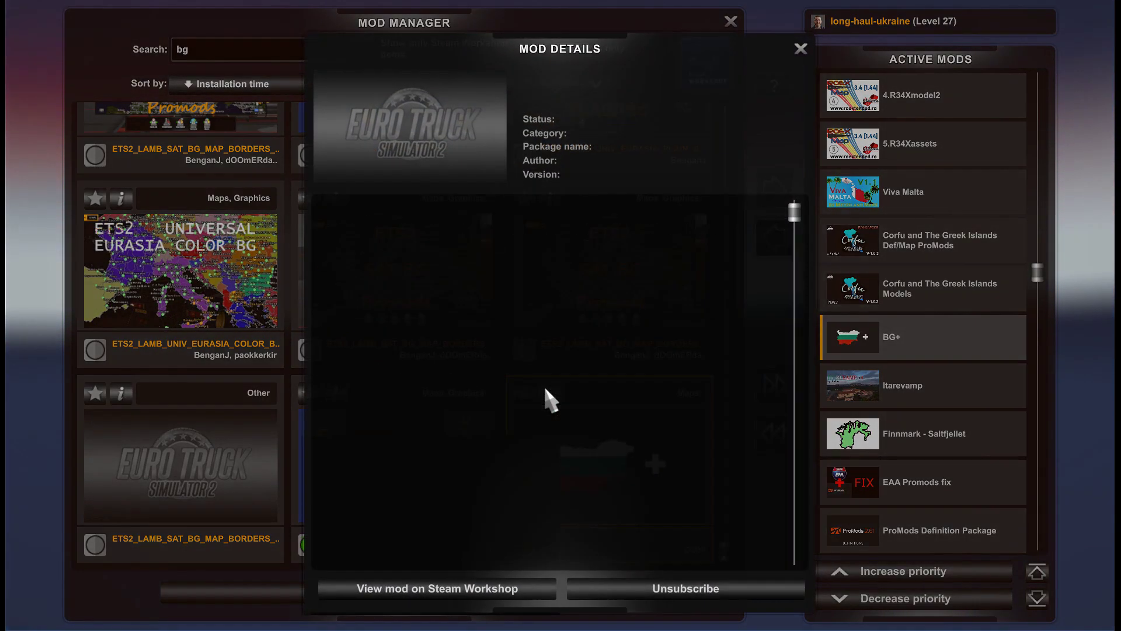